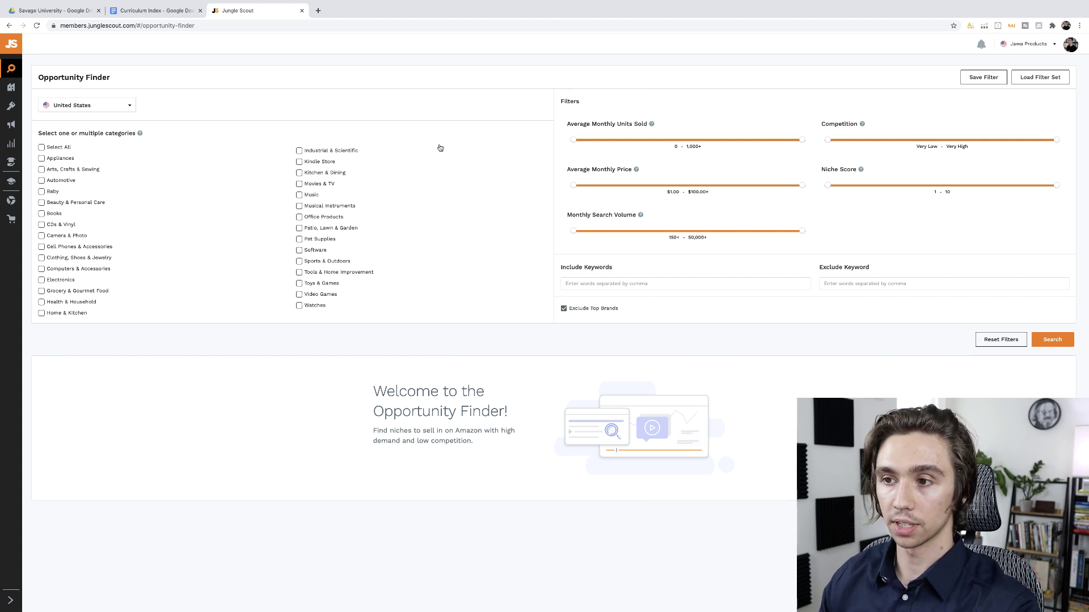
Tick Arts, Crafts & Sewing, Home & Kitchen, Industrial, Tools, Patio, Office, Beauty and Kitchen & Dining.
{"action": "left_click", "coordinate": [44, 170]}
{"action": "left_click", "coordinate": [42, 313]}
{"action": "left_click", "coordinate": [300, 152]}
{"action": "left_click", "coordinate": [308, 274]}
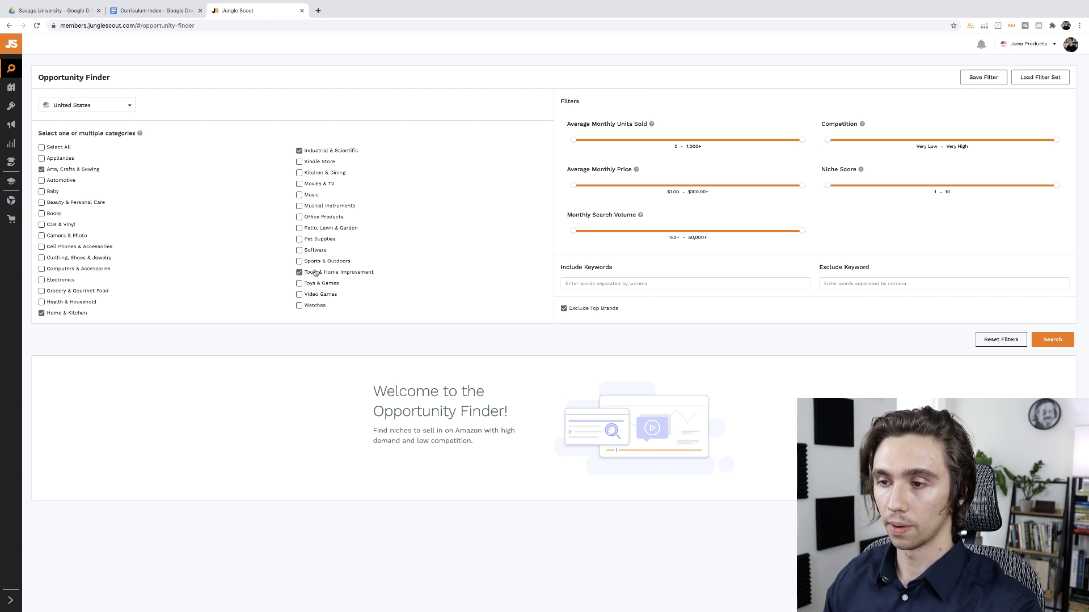
{"action": "left_click", "coordinate": [316, 228]}
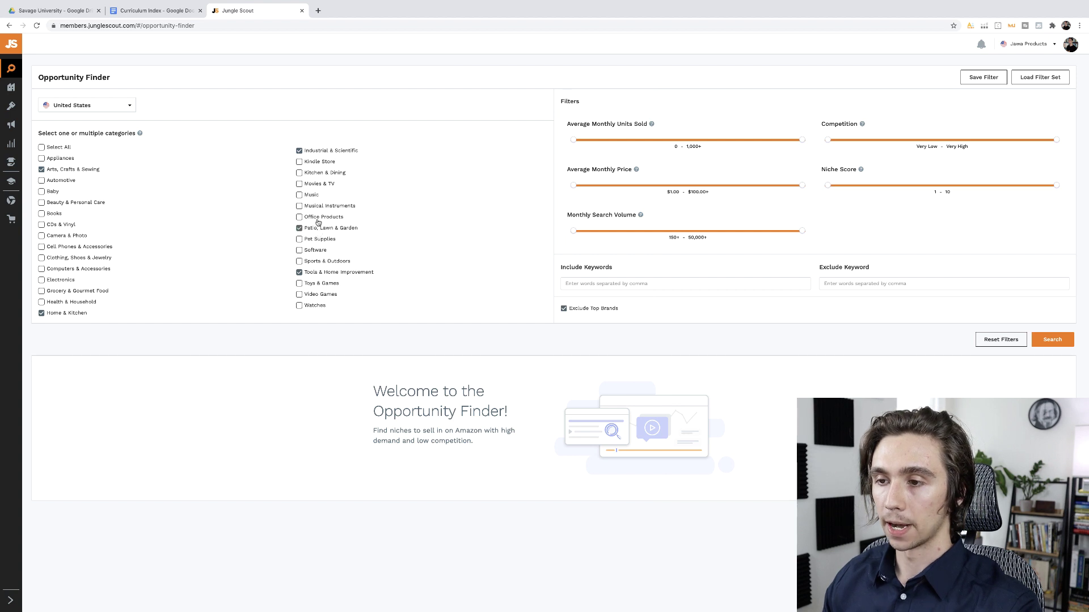
{"action": "left_click", "coordinate": [318, 218]}
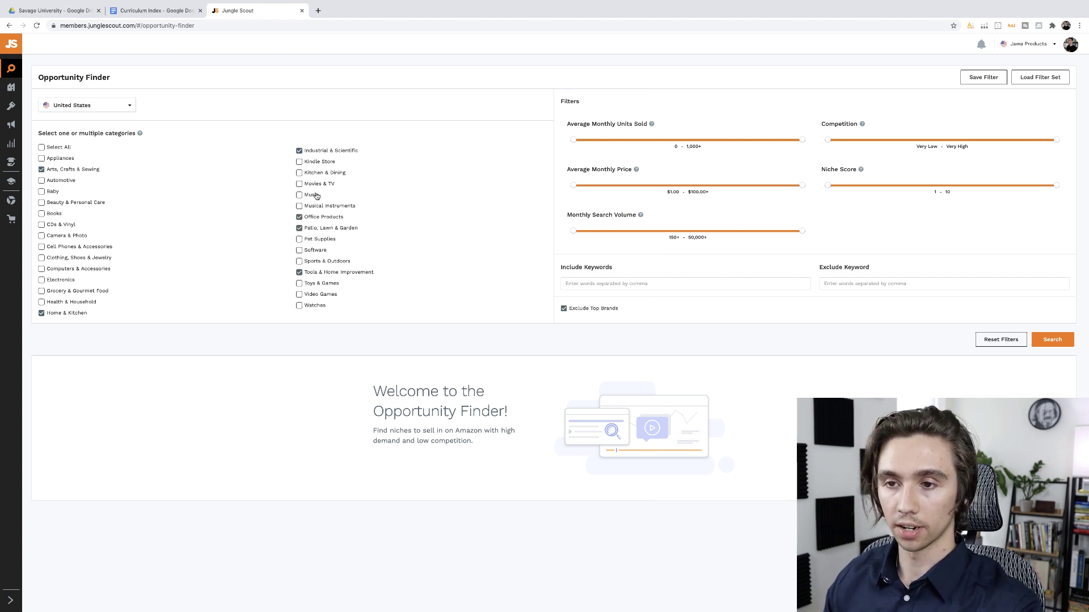
{"action": "left_click", "coordinate": [48, 205]}
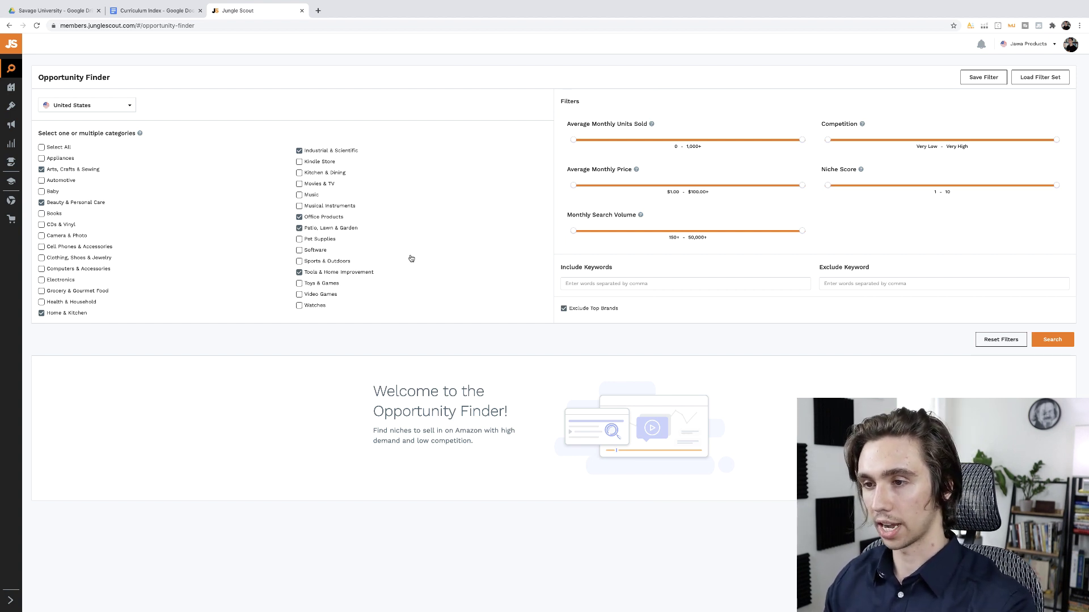
{"action": "left_click", "coordinate": [314, 173]}
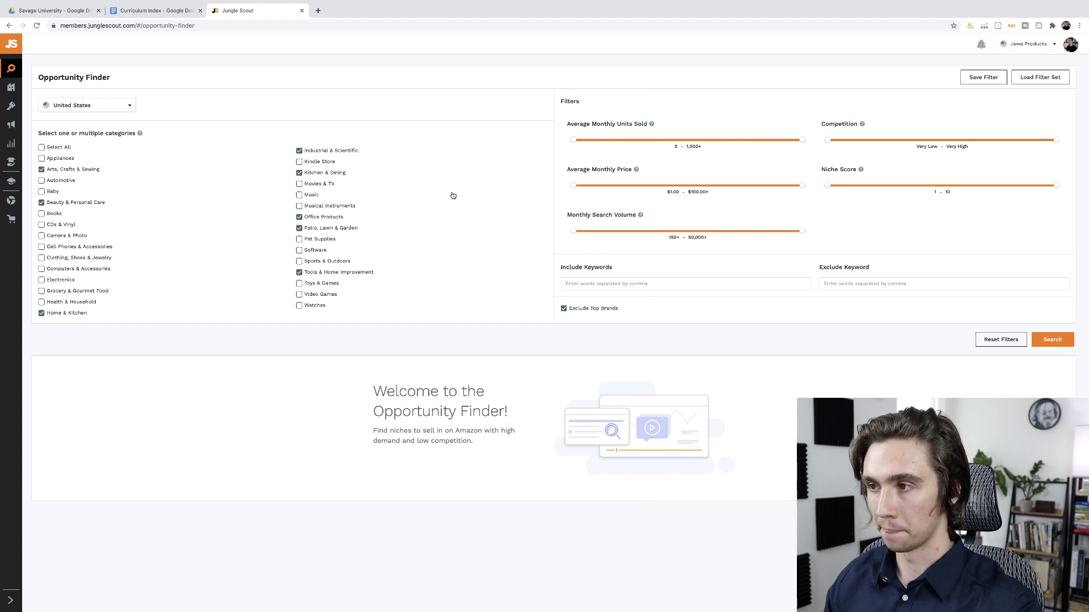
Drag the Average Monthly Units Sold minimum up to 388.
{"action": "left_click_drag", "start_coordinate": [575, 143], "coordinate": [643, 141]}
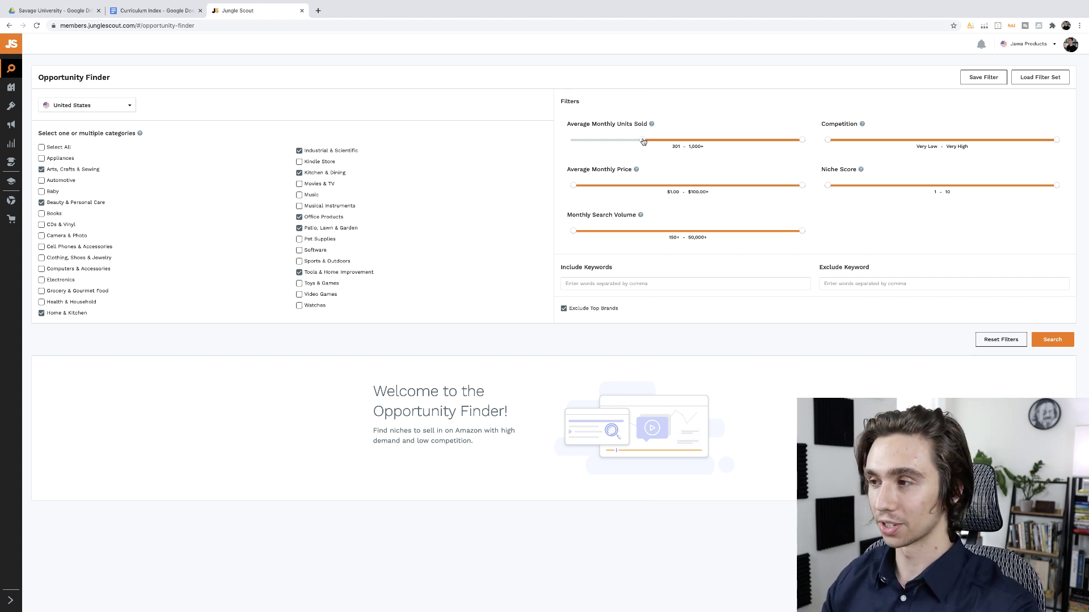
{"action": "left_click_drag", "start_coordinate": [643, 141], "coordinate": [662, 141]}
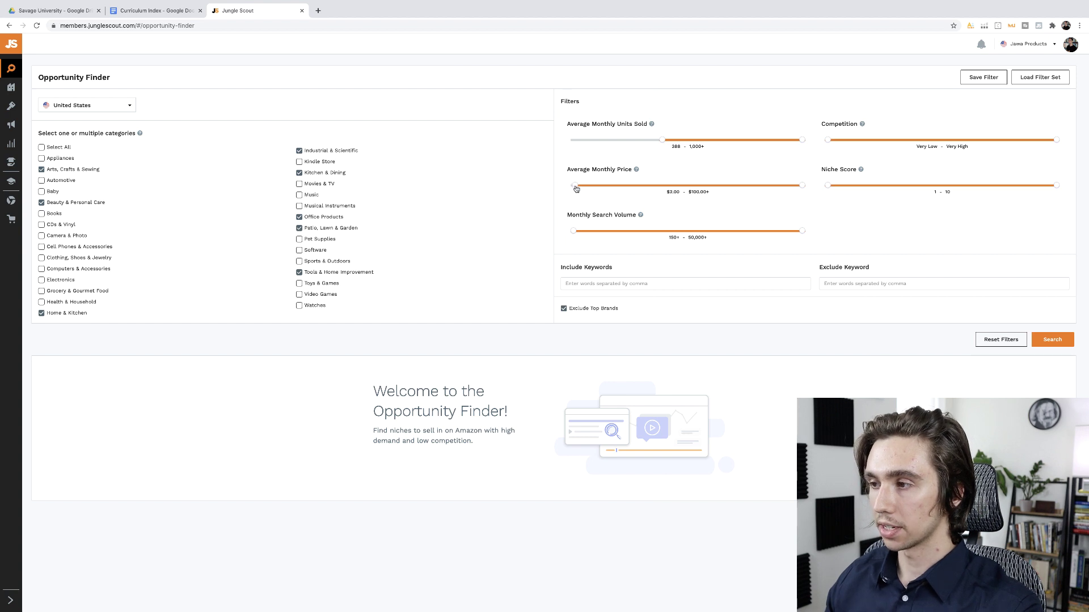
Set the Average Monthly Price slider to a $16.00 – $69.00 range.
{"action": "left_click_drag", "start_coordinate": [573, 186], "coordinate": [612, 190]}
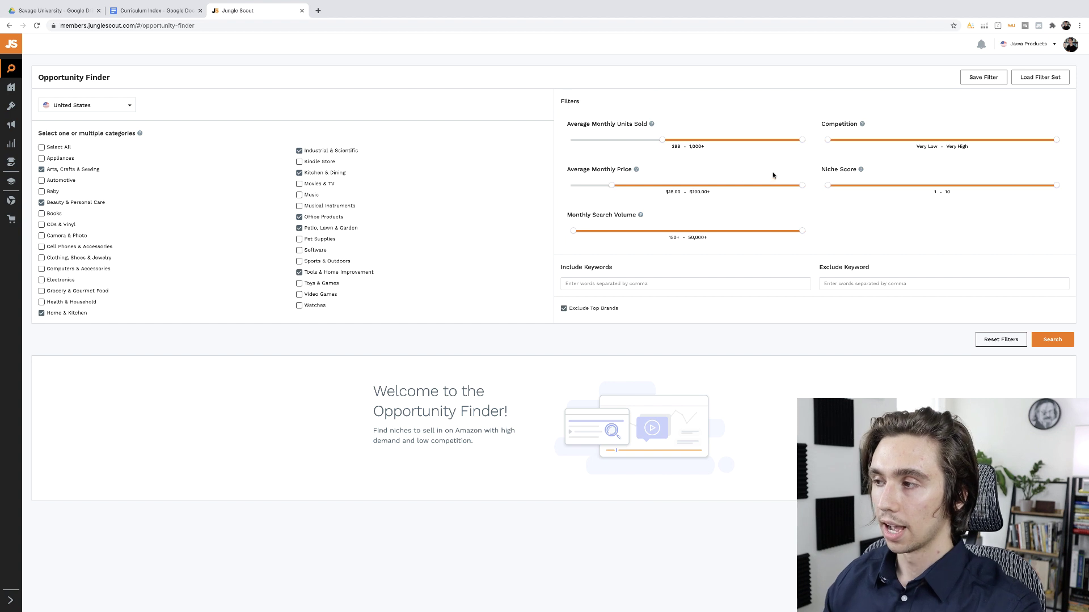
{"action": "left_click_drag", "start_coordinate": [801, 187], "coordinate": [777, 195]}
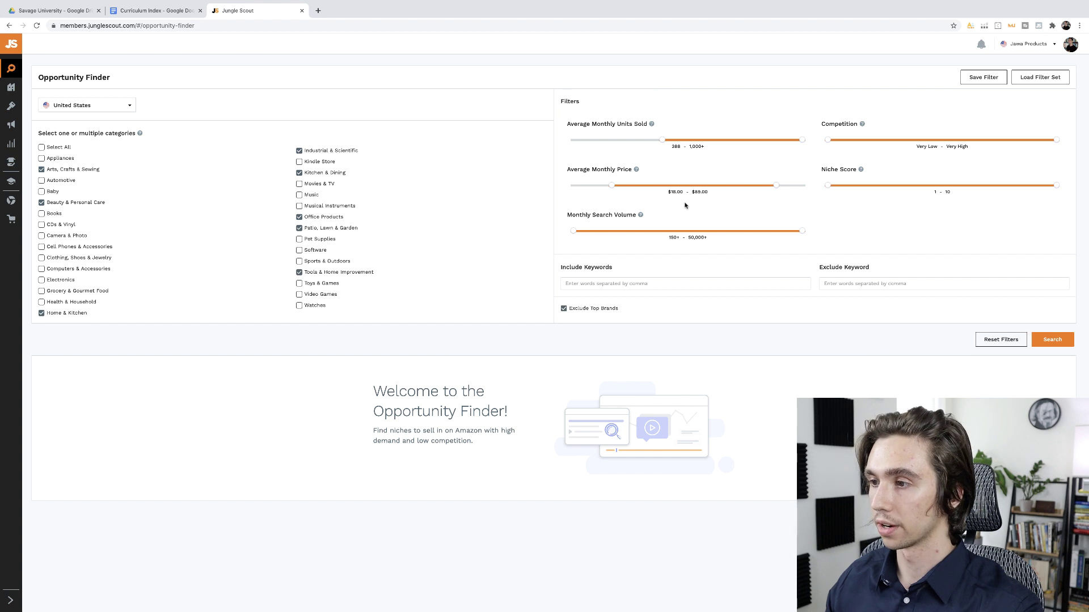
Set the Monthly Search Volume slider to a 985 – 10,806 range.
{"action": "left_click_drag", "start_coordinate": [574, 234], "coordinate": [578, 235]}
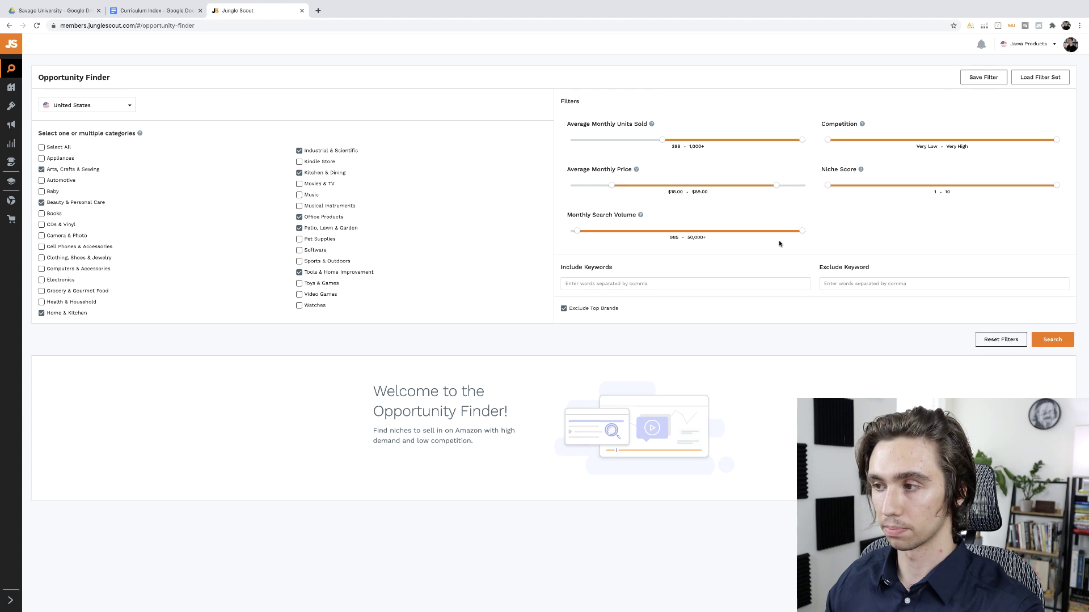
{"action": "left_click_drag", "start_coordinate": [802, 232], "coordinate": [634, 255]}
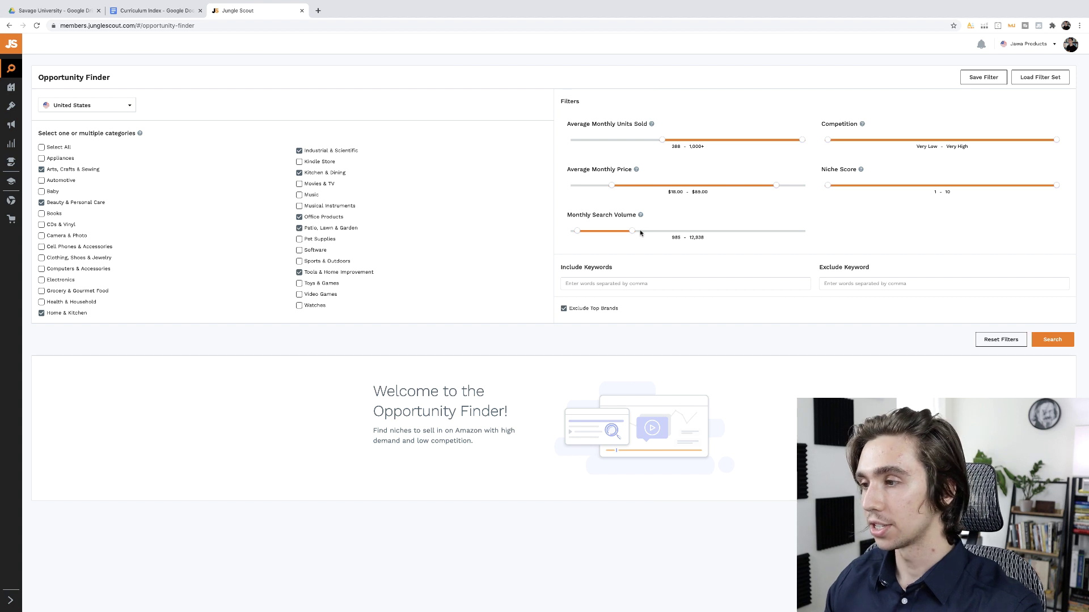
{"action": "left_click_drag", "start_coordinate": [632, 231], "coordinate": [622, 233]}
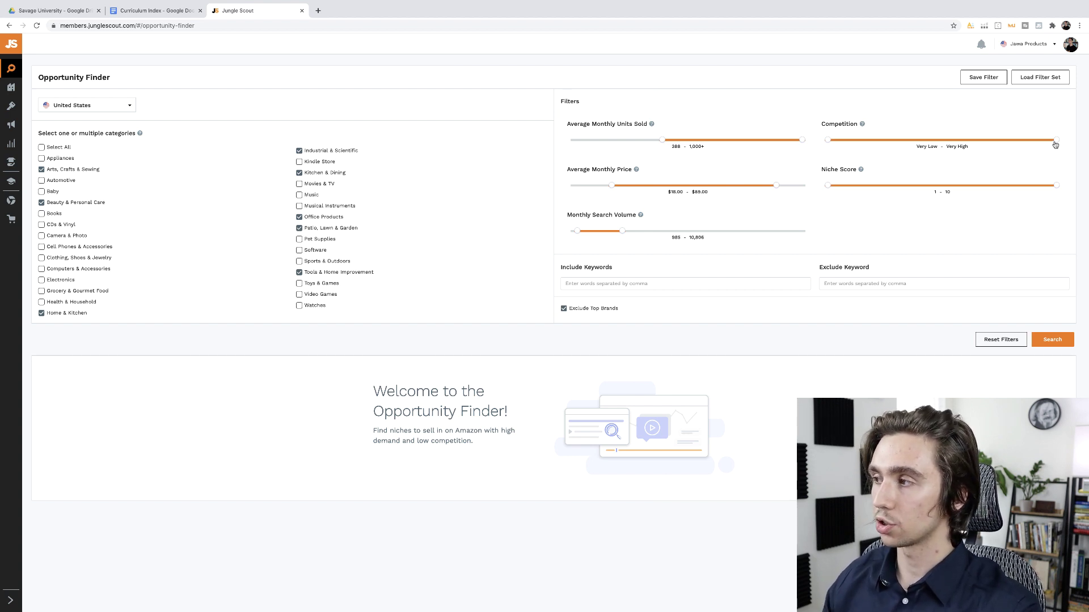
Drag the Competition slider's upper limit down to Medium.
{"action": "left_click_drag", "start_coordinate": [1056, 140], "coordinate": [955, 142]}
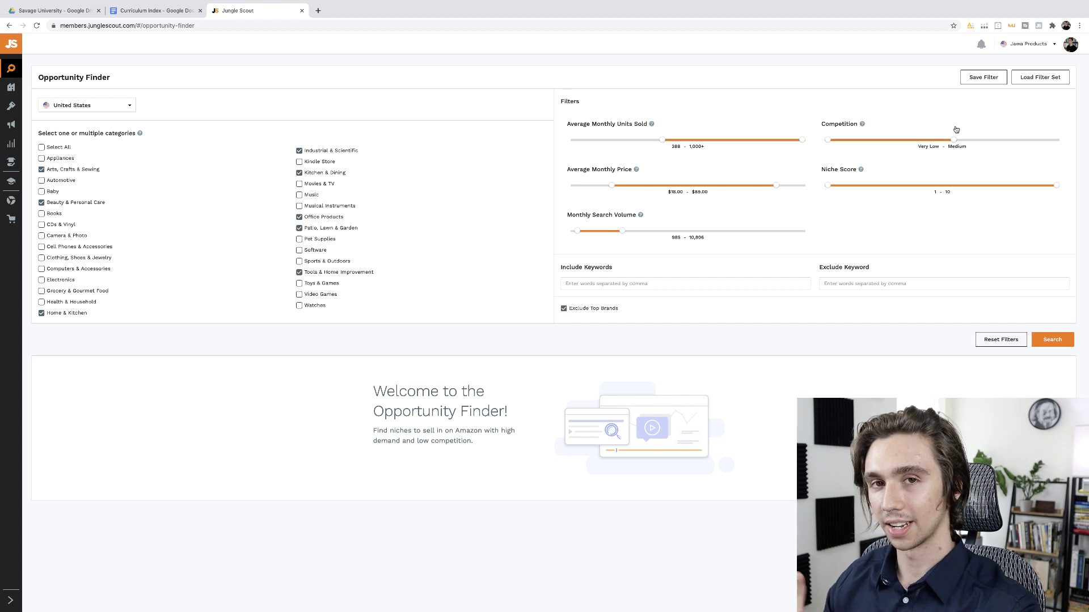
Run the Opportunity Finder search and skim the 1,531 returned niches.
{"action": "left_click", "coordinate": [1059, 343]}
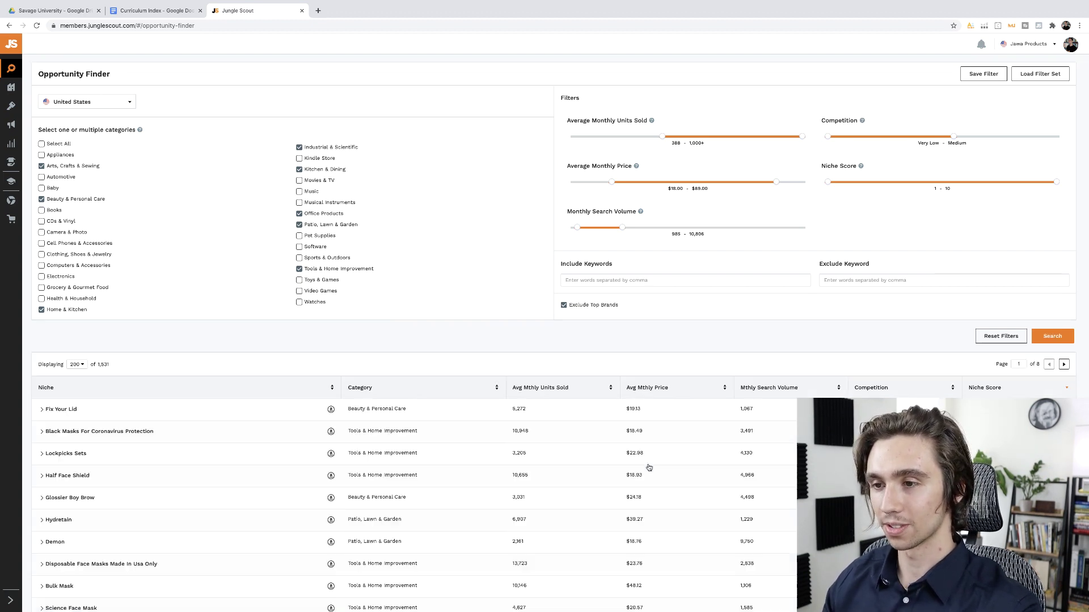
{"action": "scroll", "coordinate": [649, 466], "scroll_direction": "down", "scroll_amount": 5}
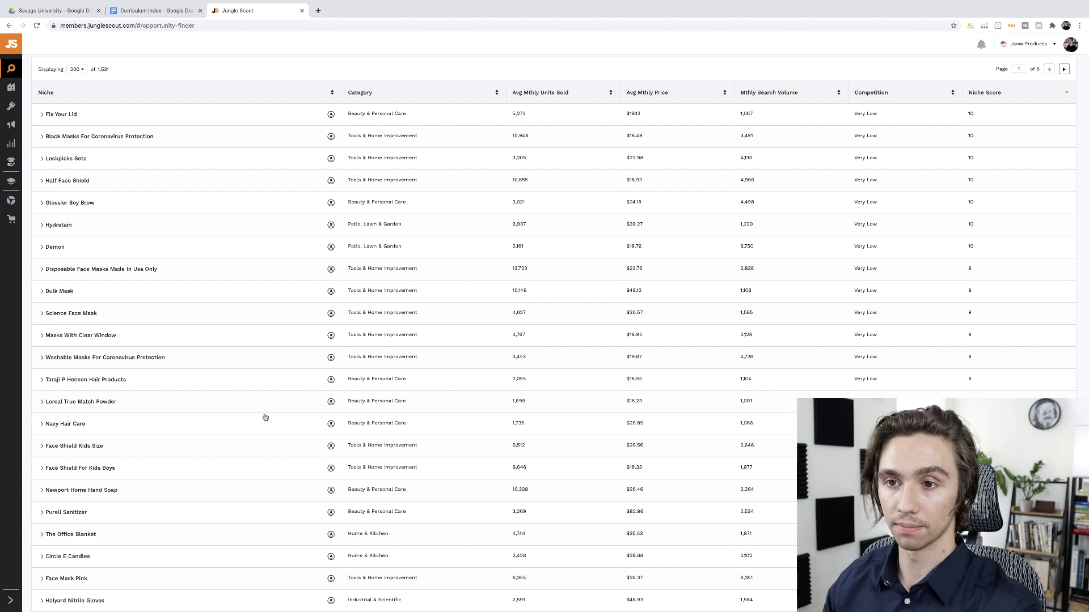
{"action": "scroll", "coordinate": [262, 419], "scroll_direction": "up", "scroll_amount": 1}
{"action": "scroll", "coordinate": [265, 417], "scroll_direction": "up", "scroll_amount": 1}
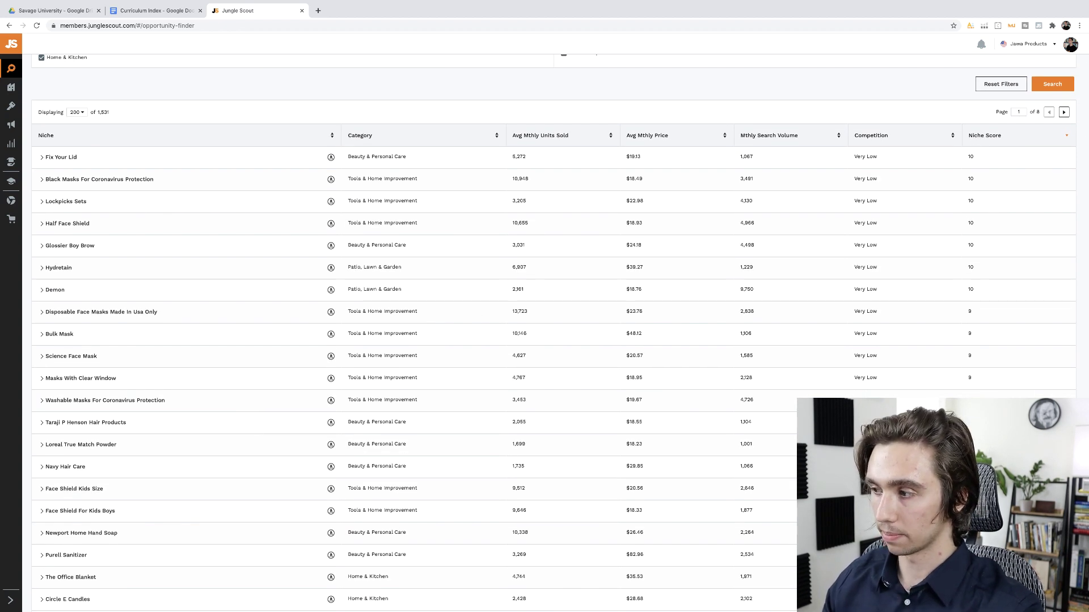
Sort the niches by Niche Score and browse the top of the list.
{"action": "mouse_move", "coordinate": [981, 611]}
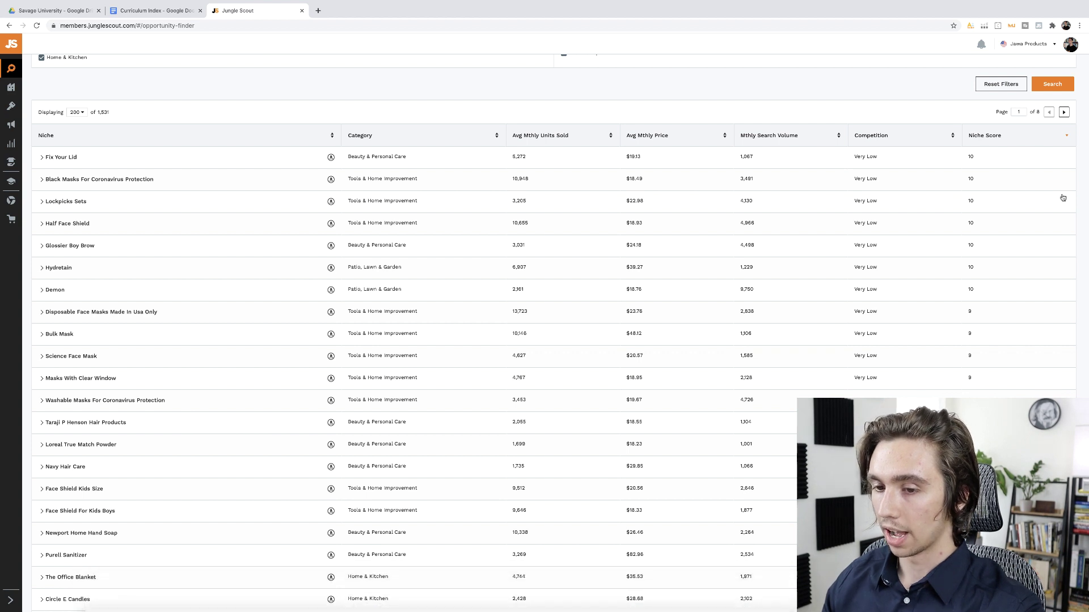
{"action": "left_click", "coordinate": [1009, 139]}
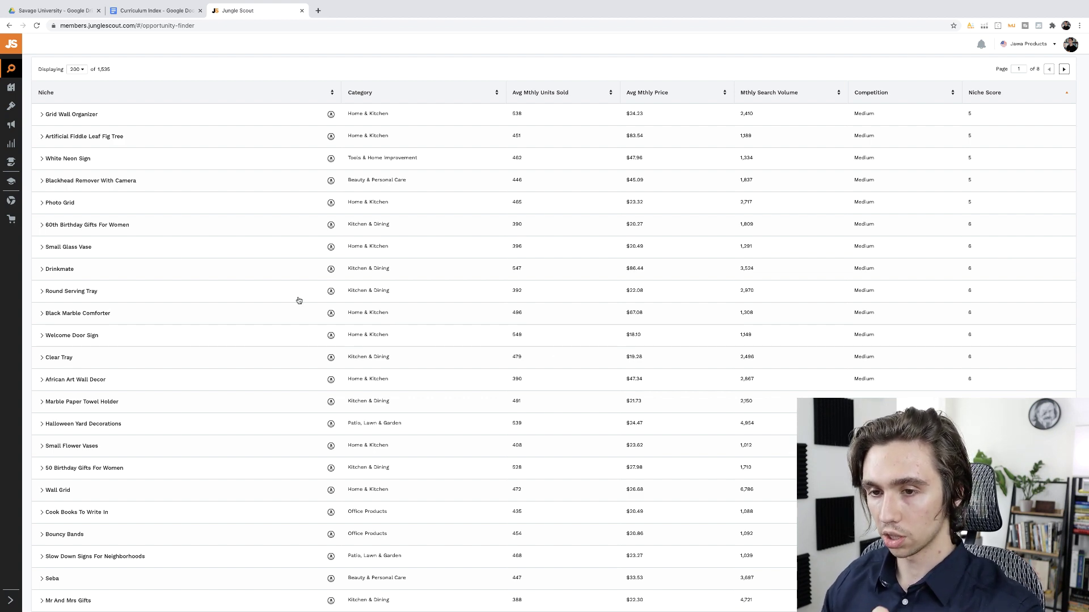
{"action": "scroll", "coordinate": [299, 301], "scroll_direction": "down", "scroll_amount": 1}
{"action": "scroll", "coordinate": [299, 300], "scroll_direction": "down", "scroll_amount": 3}
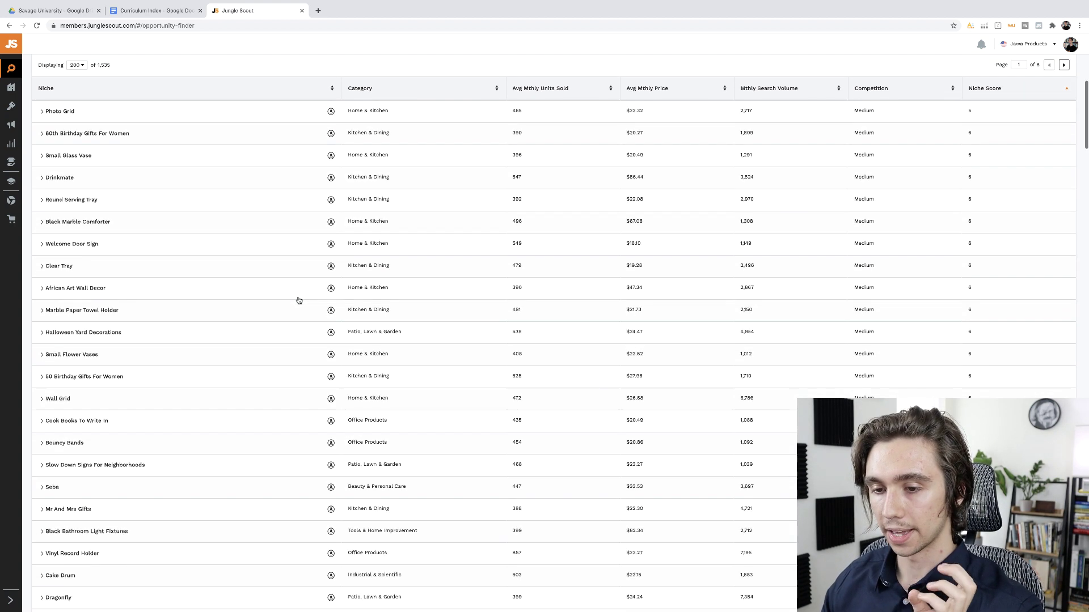
{"action": "scroll", "coordinate": [300, 301], "scroll_direction": "down", "scroll_amount": 1}
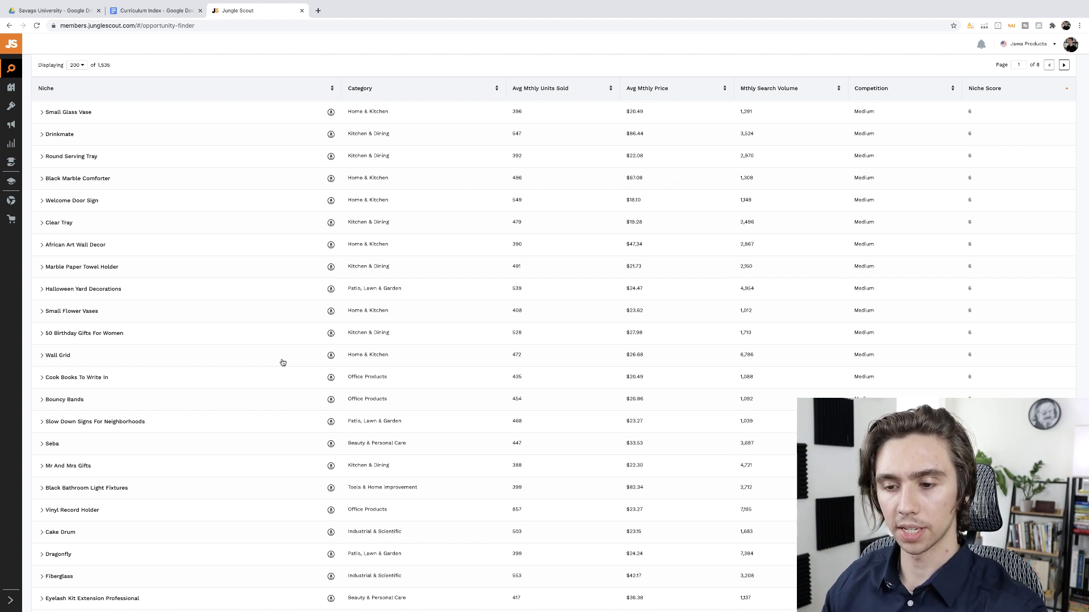
{"action": "scroll", "coordinate": [283, 363], "scroll_direction": "down", "scroll_amount": 1}
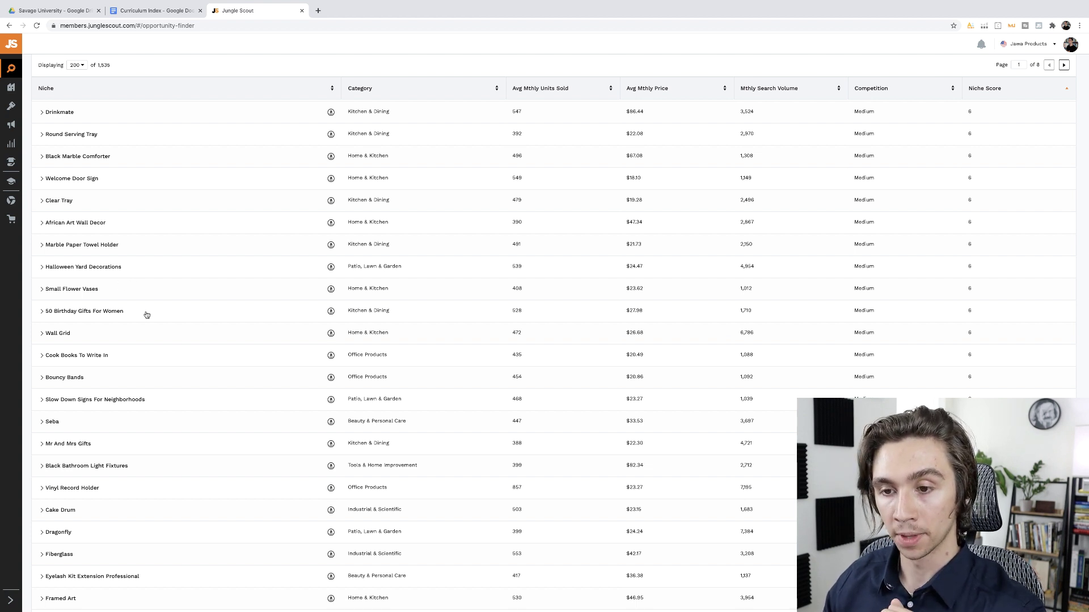
Scroll further down and open an Amazon search for the Fairy Garden Fairies niche.
{"action": "scroll", "coordinate": [149, 313], "scroll_direction": "down", "scroll_amount": 1}
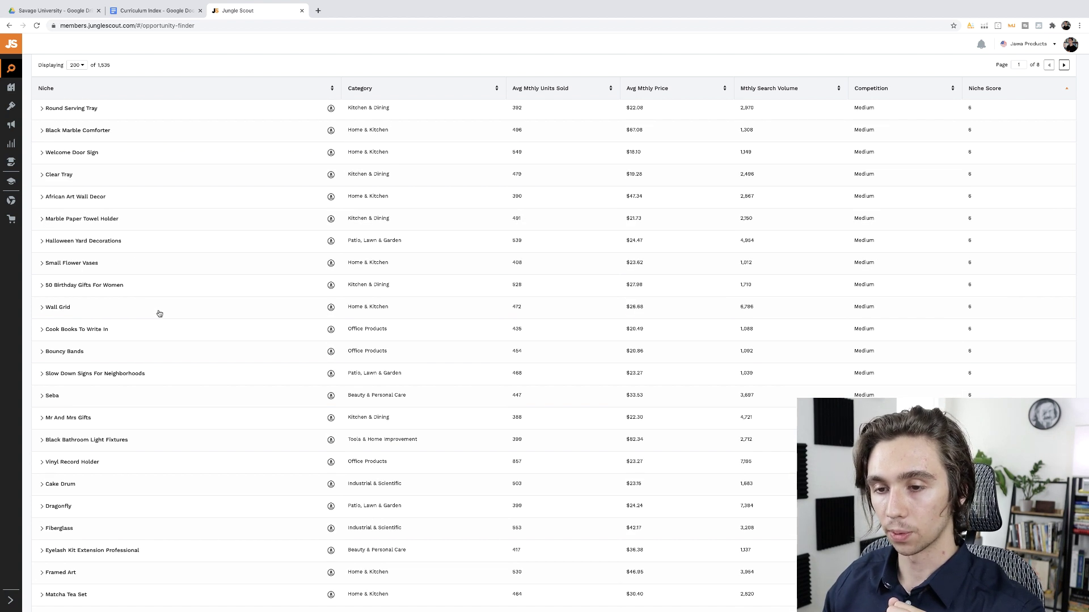
{"action": "scroll", "coordinate": [187, 313], "scroll_direction": "down", "scroll_amount": 1}
{"action": "scroll", "coordinate": [187, 314], "scroll_direction": "down", "scroll_amount": 5}
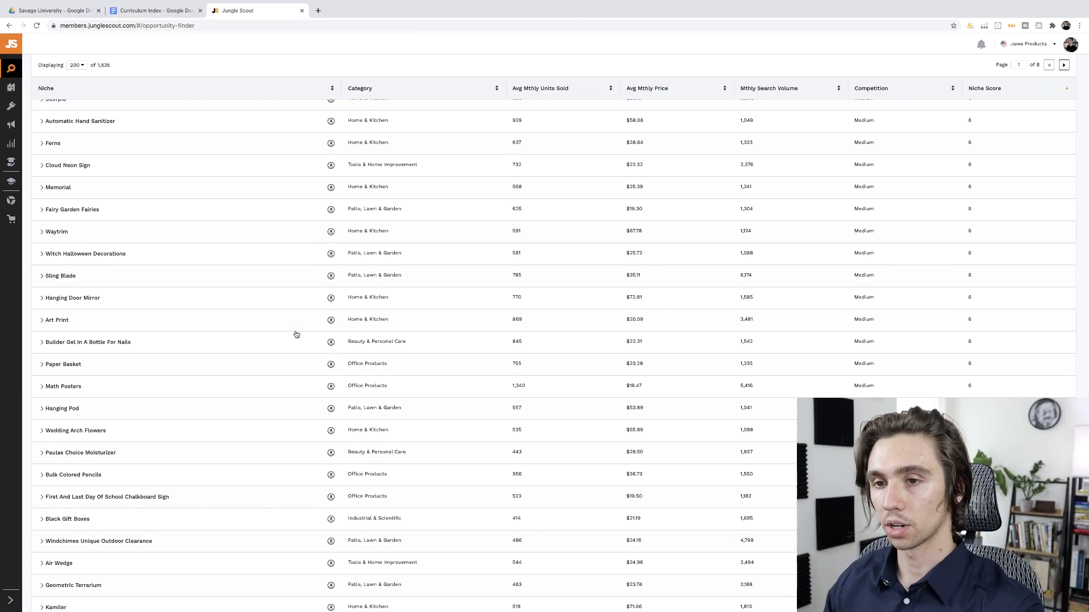
{"action": "scroll", "coordinate": [295, 337], "scroll_direction": "up", "scroll_amount": 1}
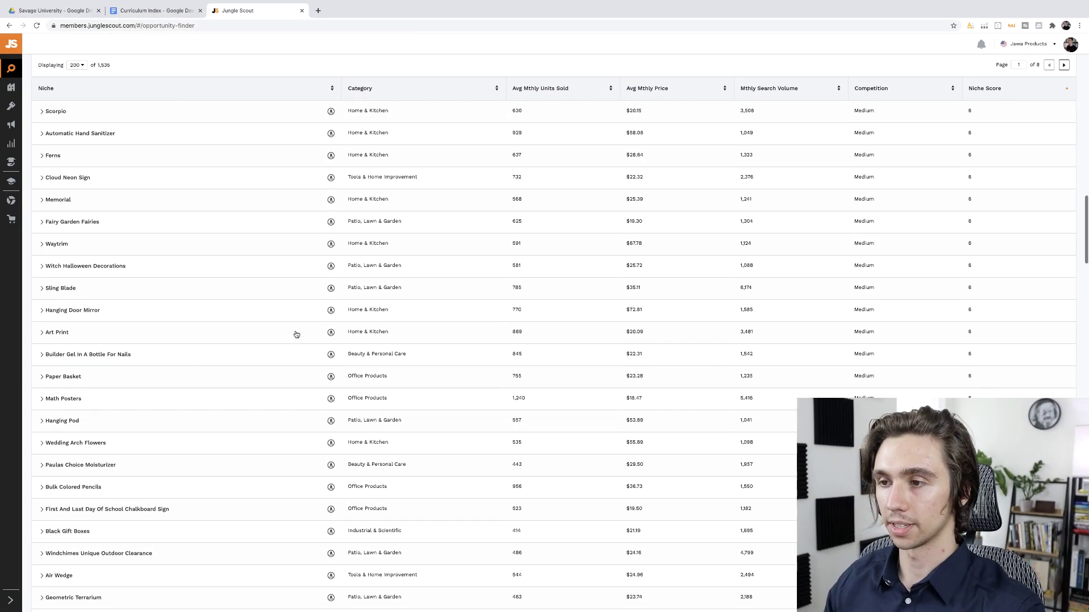
{"action": "left_click", "coordinate": [330, 222]}
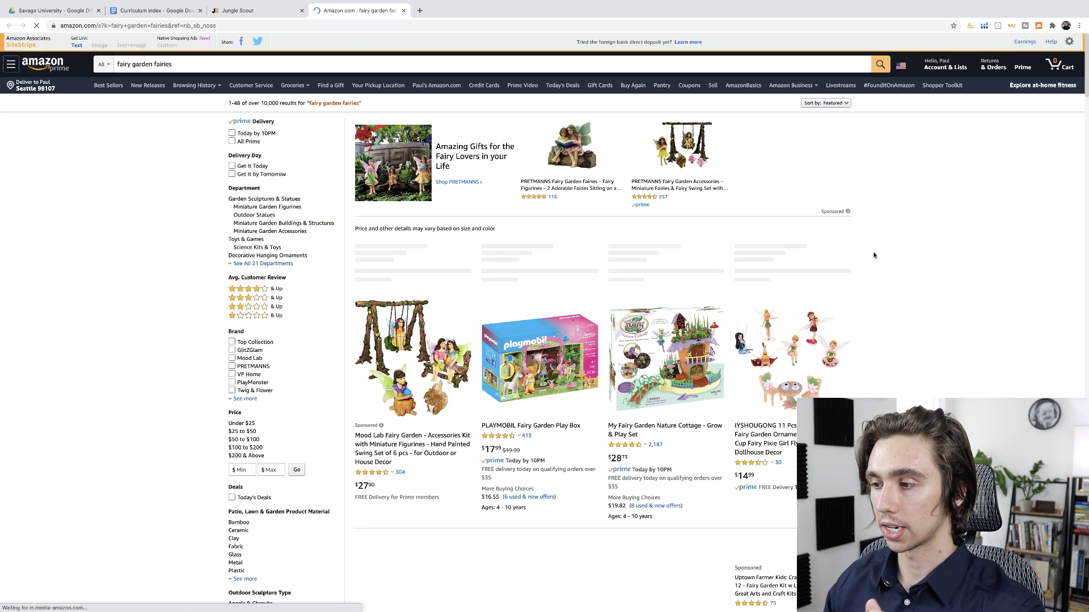
Scroll through page 1 of fairy garden fairies results, checking Jungle Scout BSR, ASIN and monthly sales.
{"action": "scroll", "coordinate": [884, 254], "scroll_direction": "down", "scroll_amount": 1}
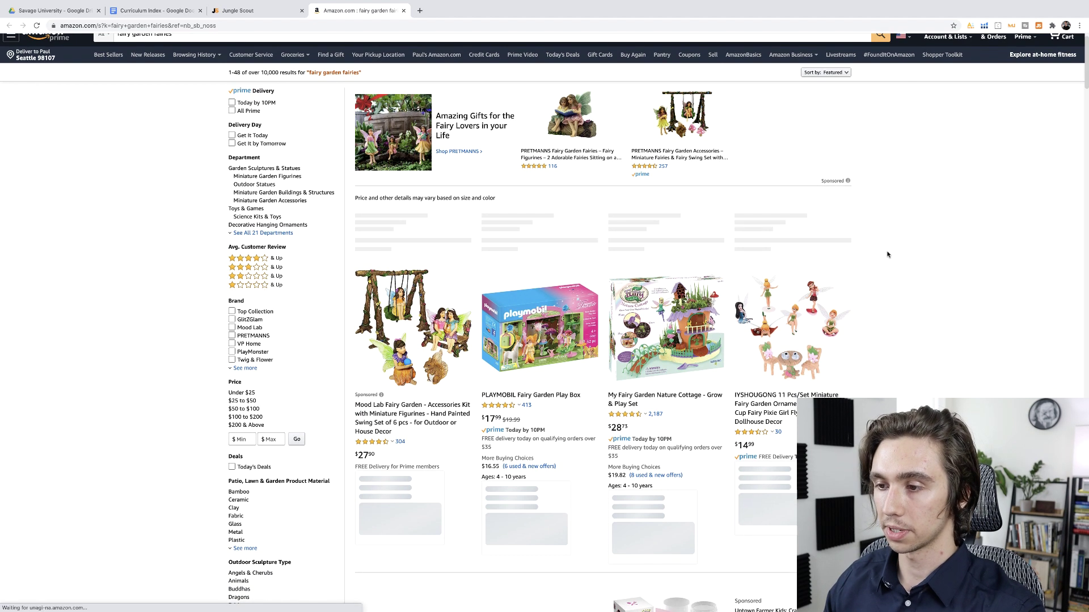
{"action": "scroll", "coordinate": [888, 255], "scroll_direction": "up", "scroll_amount": 1}
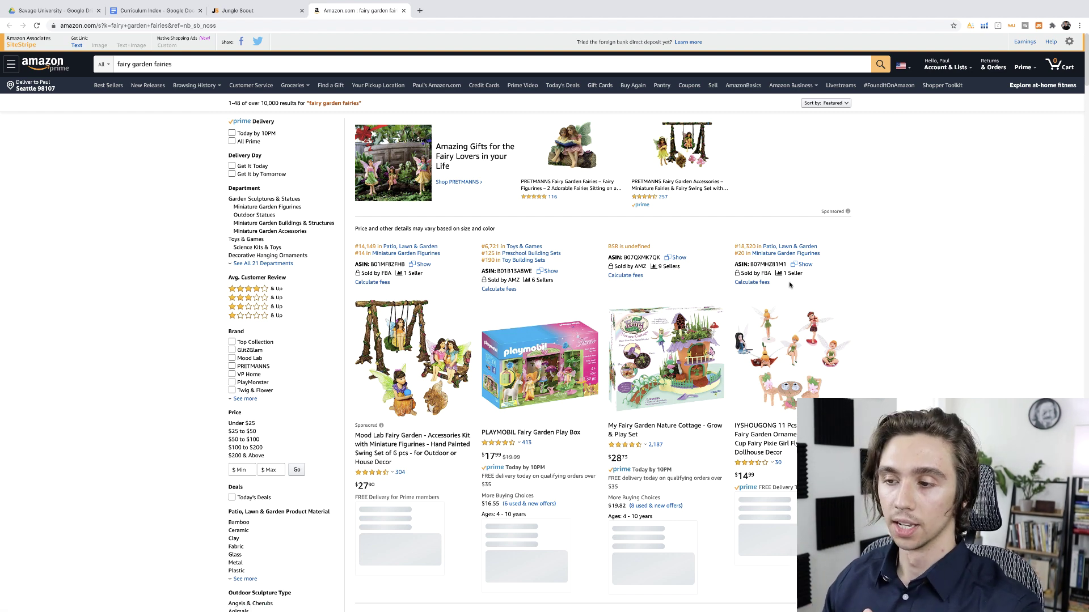
{"action": "scroll", "coordinate": [940, 275], "scroll_direction": "down", "scroll_amount": 3}
{"action": "scroll", "coordinate": [940, 276], "scroll_direction": "down", "scroll_amount": 7}
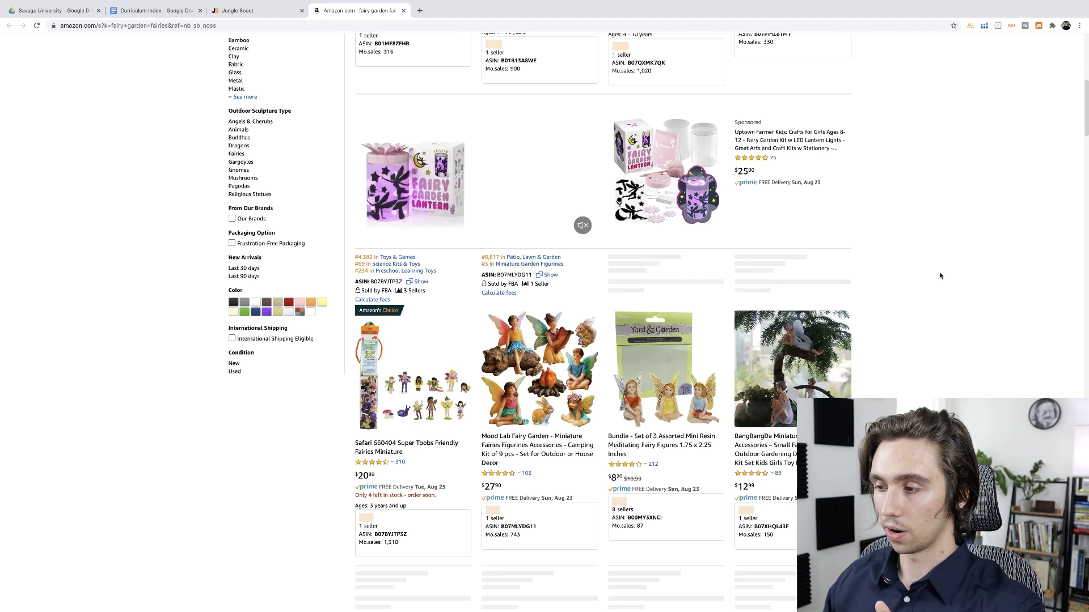
{"action": "scroll", "coordinate": [940, 276], "scroll_direction": "up", "scroll_amount": 4}
{"action": "scroll", "coordinate": [940, 275], "scroll_direction": "up", "scroll_amount": 2}
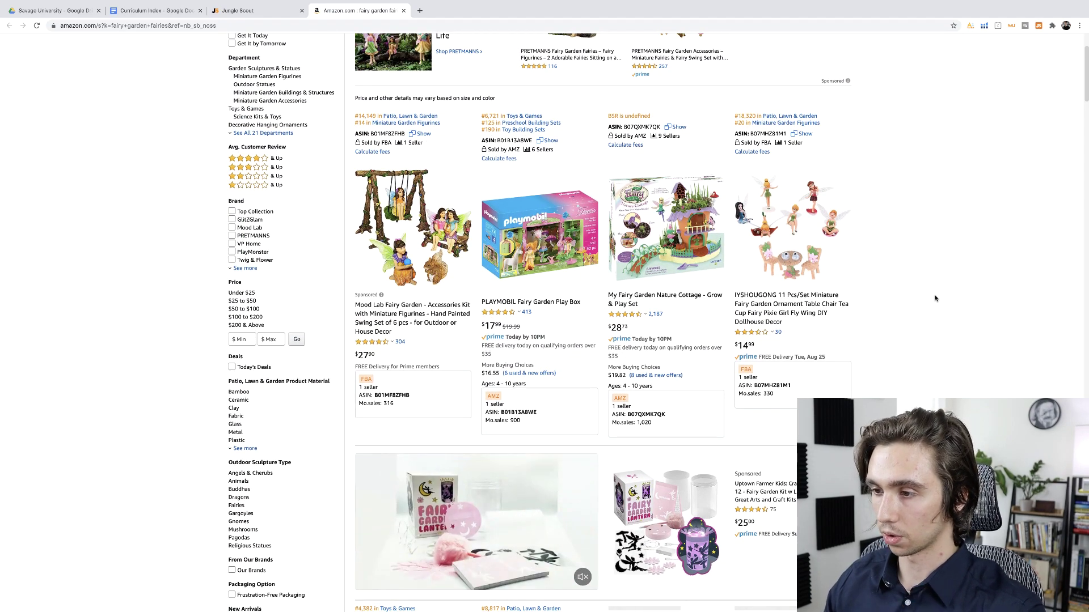
{"action": "scroll", "coordinate": [937, 300], "scroll_direction": "down", "scroll_amount": 5}
{"action": "scroll", "coordinate": [936, 297], "scroll_direction": "down", "scroll_amount": 8}
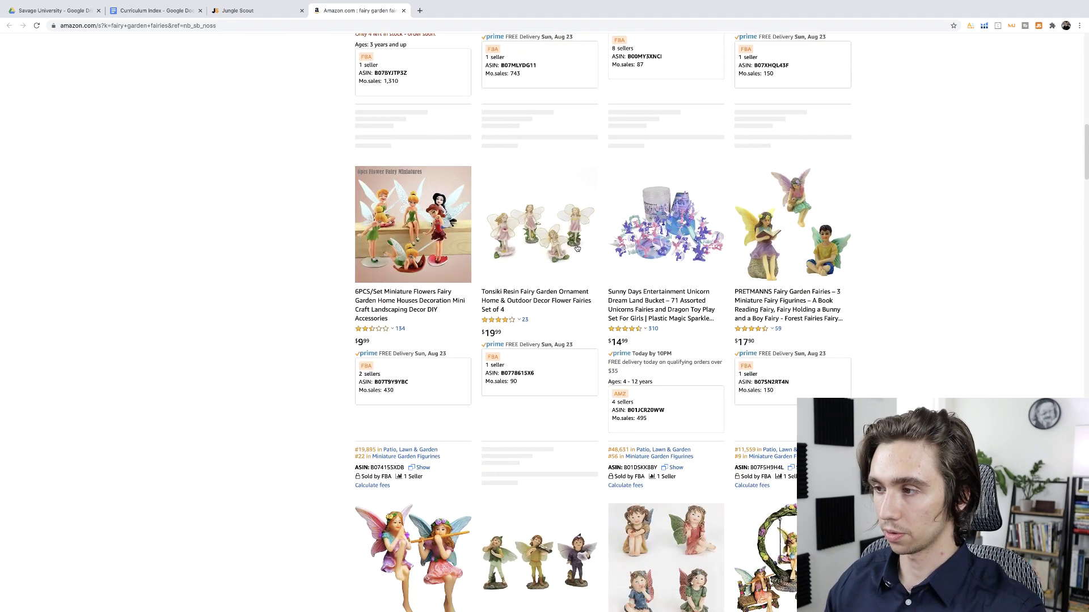
{"action": "scroll", "coordinate": [672, 252], "scroll_direction": "down", "scroll_amount": 1}
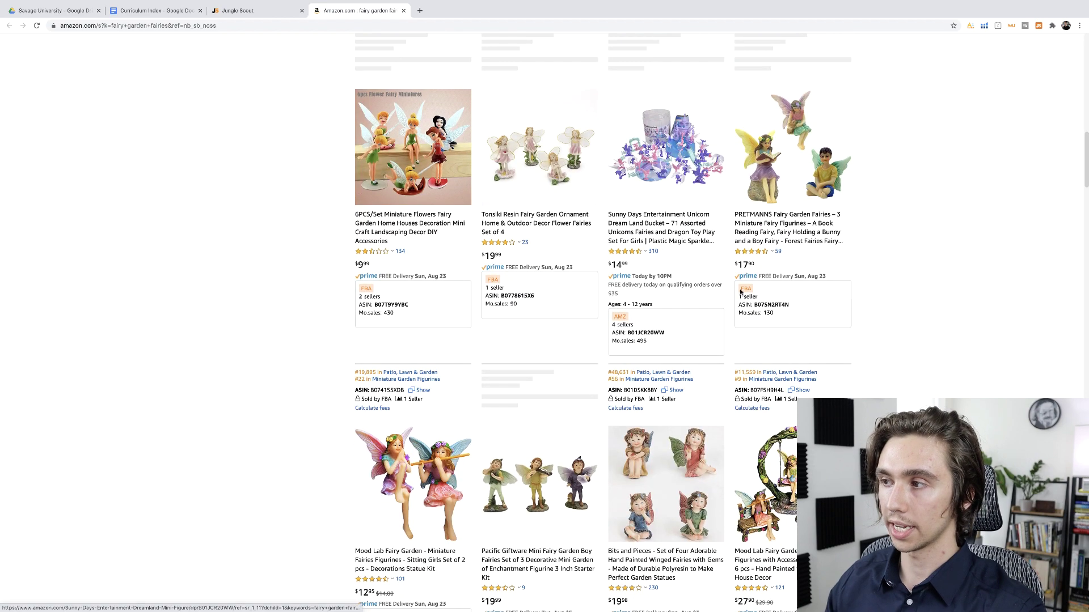
{"action": "scroll", "coordinate": [788, 267], "scroll_direction": "down", "scroll_amount": 4}
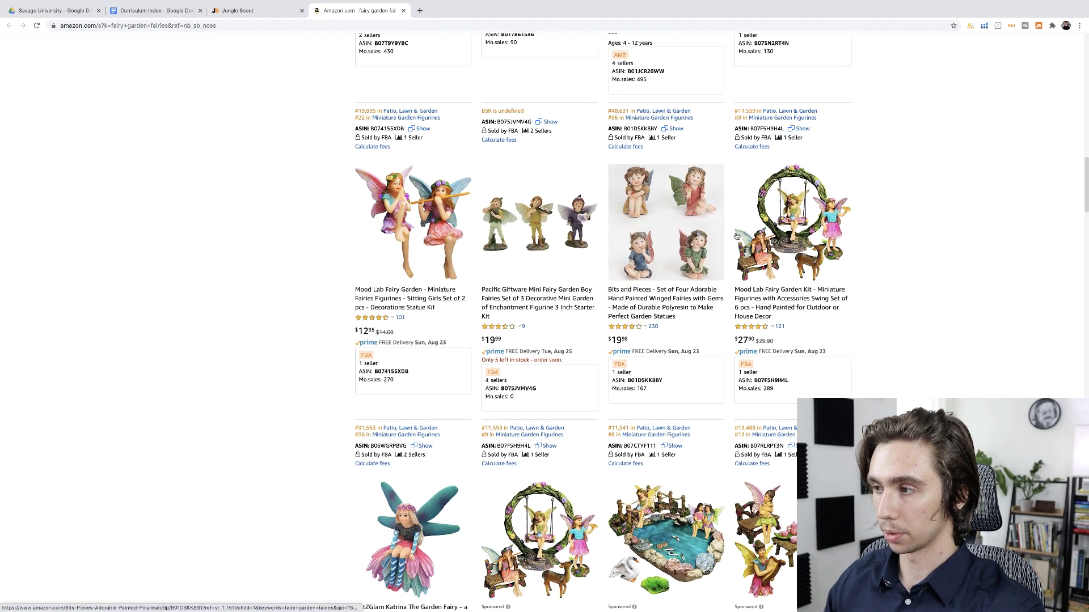
{"action": "scroll", "coordinate": [863, 238], "scroll_direction": "down", "scroll_amount": 2}
{"action": "scroll", "coordinate": [862, 241], "scroll_direction": "up", "scroll_amount": 1}
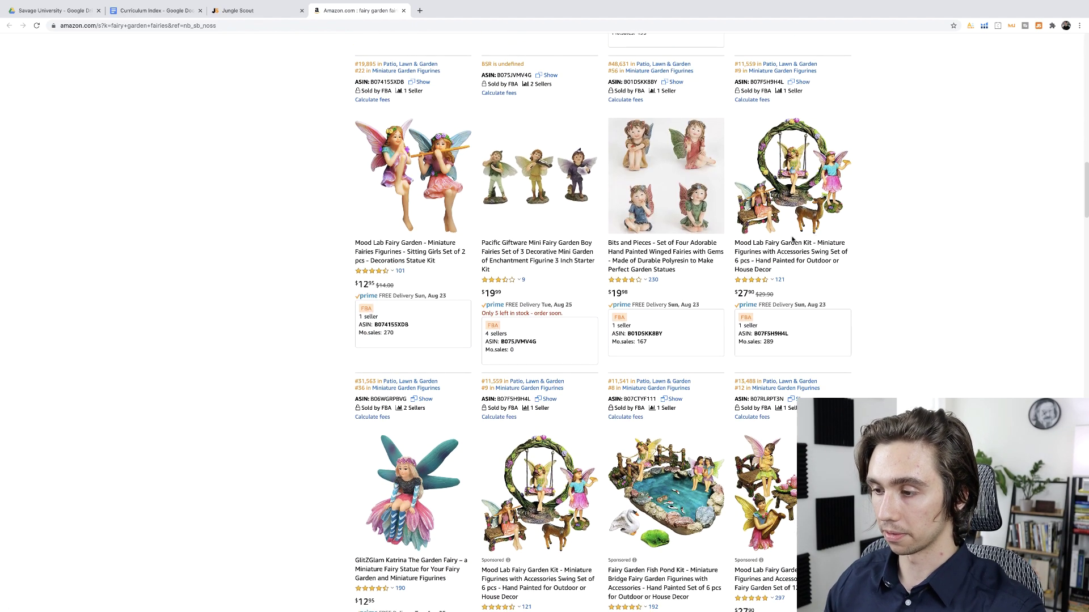
{"action": "scroll", "coordinate": [817, 238], "scroll_direction": "down", "scroll_amount": 5}
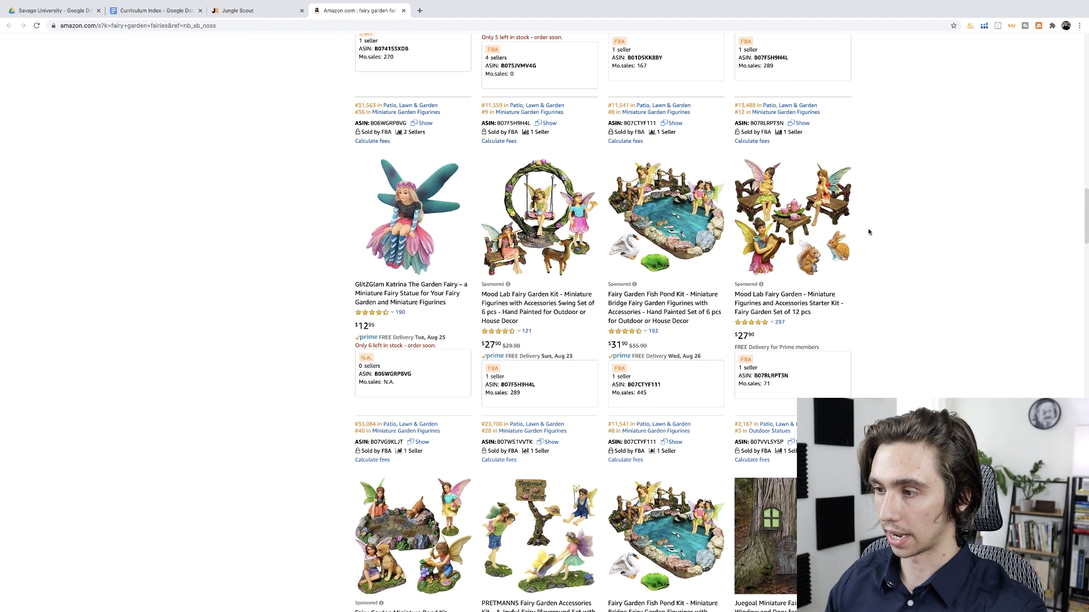
{"action": "scroll", "coordinate": [865, 231], "scroll_direction": "down", "scroll_amount": 2}
{"action": "scroll", "coordinate": [710, 207], "scroll_direction": "down", "scroll_amount": 3}
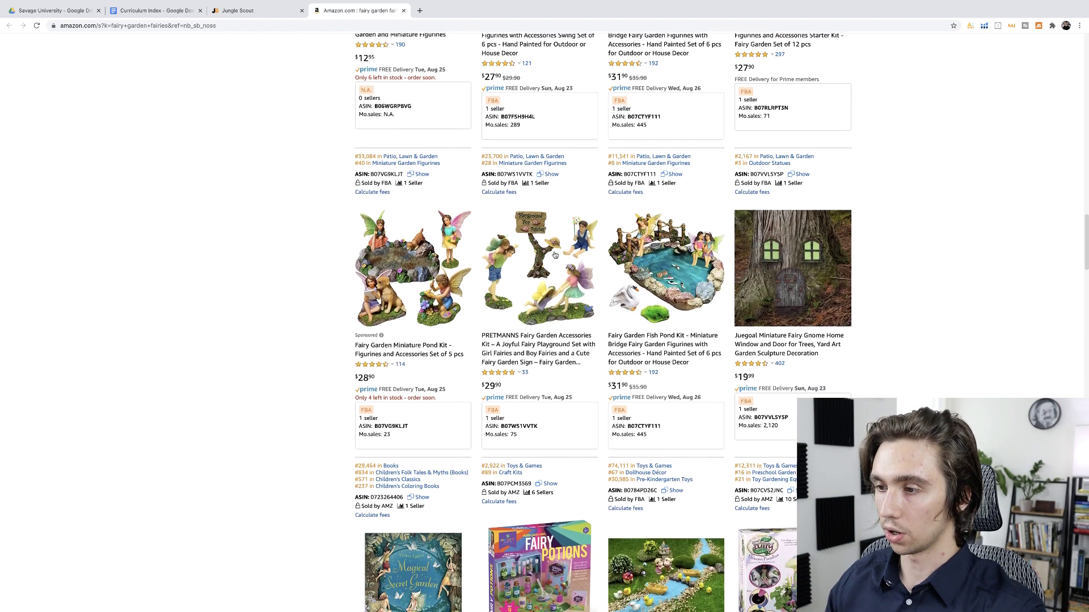
{"action": "scroll", "coordinate": [550, 153], "scroll_direction": "down", "scroll_amount": 3}
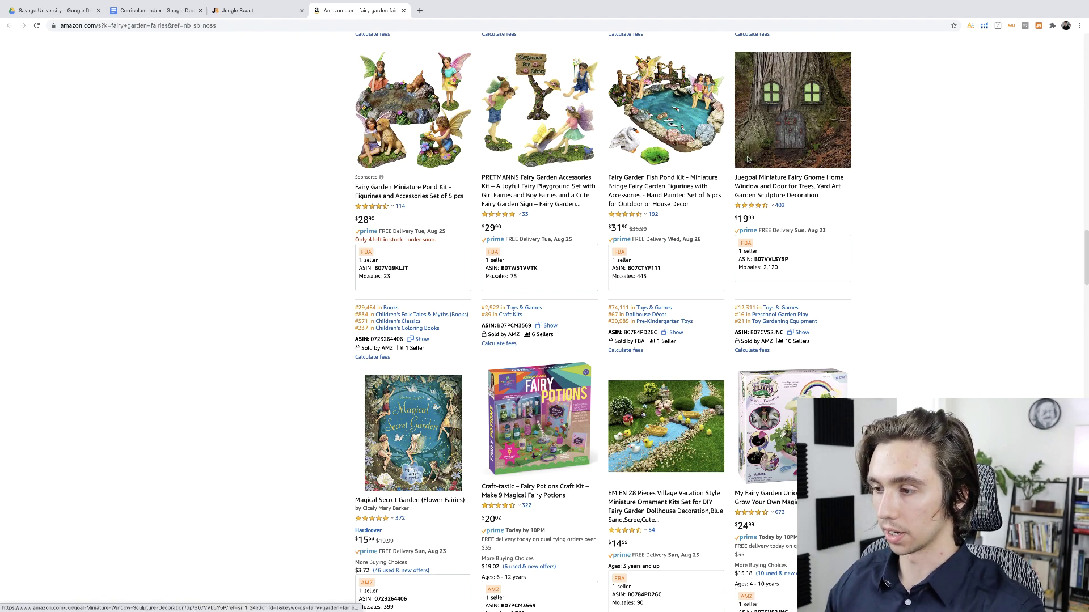
{"action": "scroll", "coordinate": [730, 165], "scroll_direction": "down", "scroll_amount": 4}
{"action": "scroll", "coordinate": [728, 174], "scroll_direction": "down", "scroll_amount": 3}
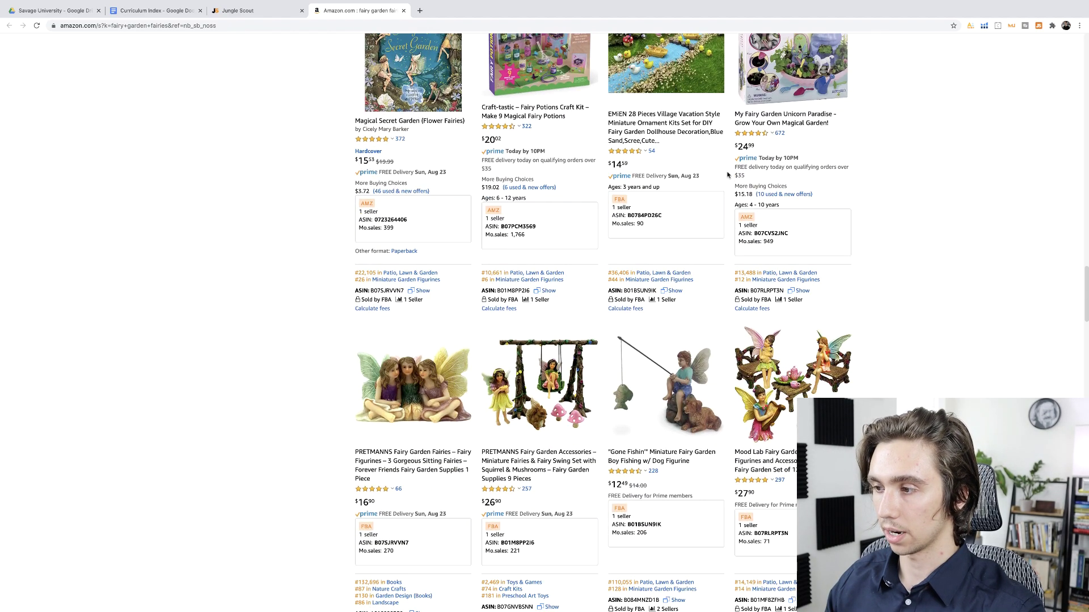
{"action": "scroll", "coordinate": [728, 175], "scroll_direction": "down", "scroll_amount": 8}
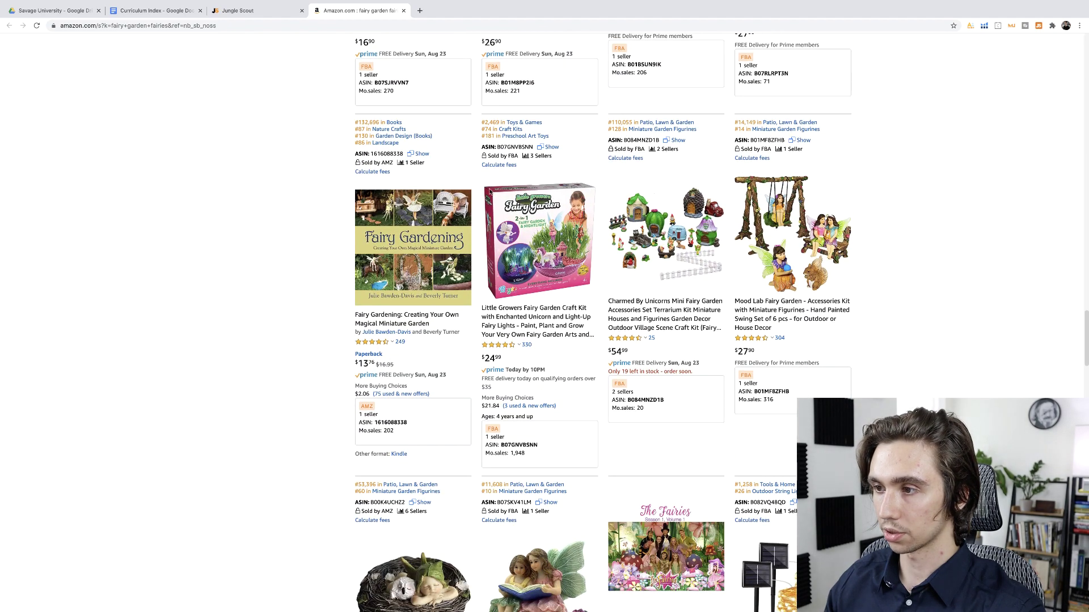
{"action": "scroll", "coordinate": [509, 252], "scroll_direction": "down", "scroll_amount": 7}
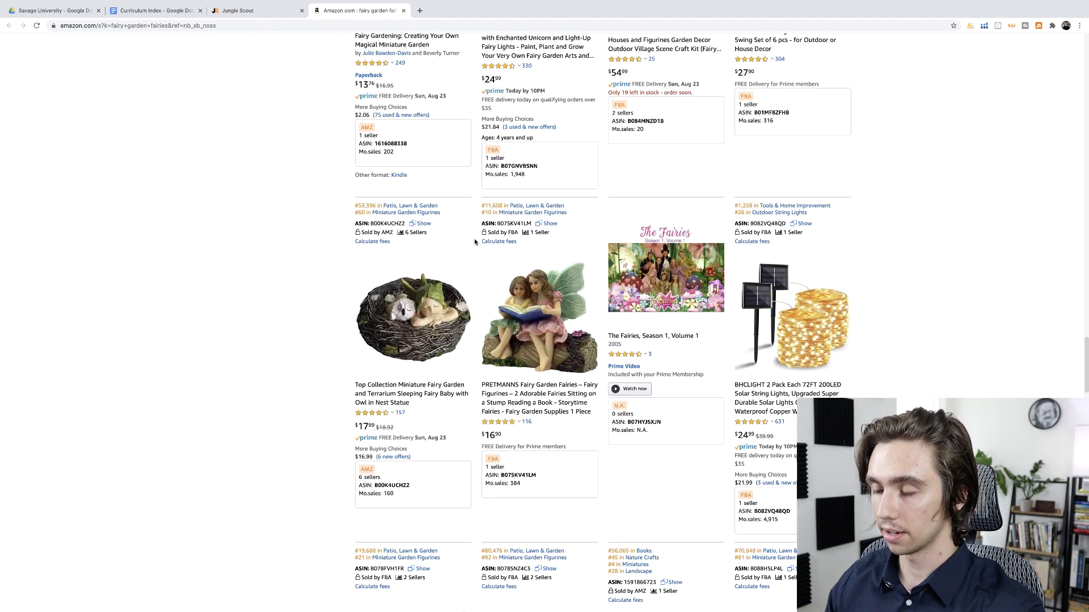
{"action": "scroll", "coordinate": [477, 244], "scroll_direction": "down", "scroll_amount": 6}
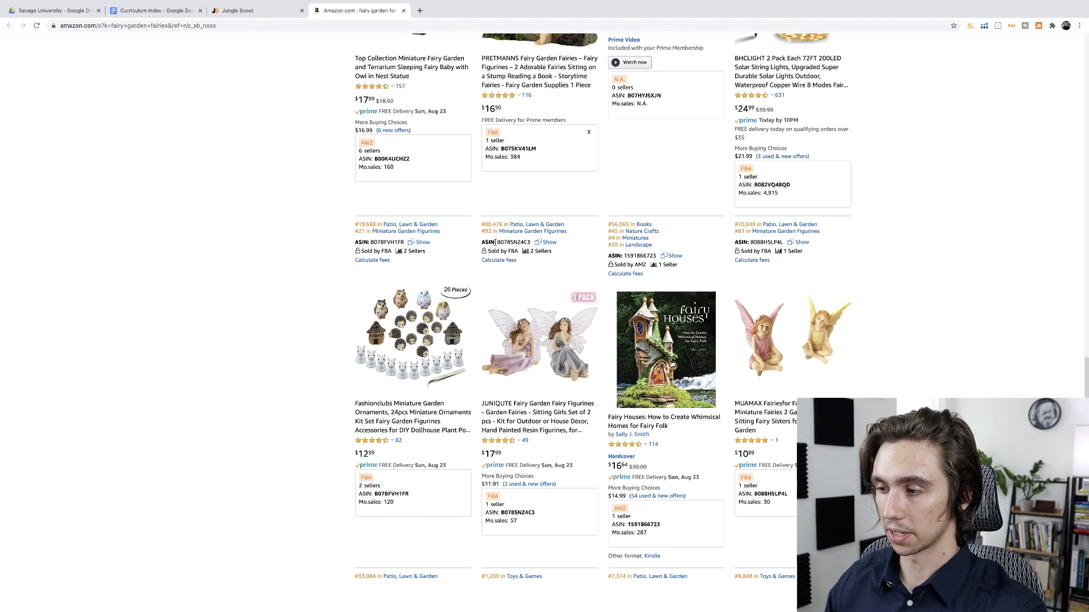
{"action": "scroll", "coordinate": [496, 245], "scroll_direction": "down", "scroll_amount": 6}
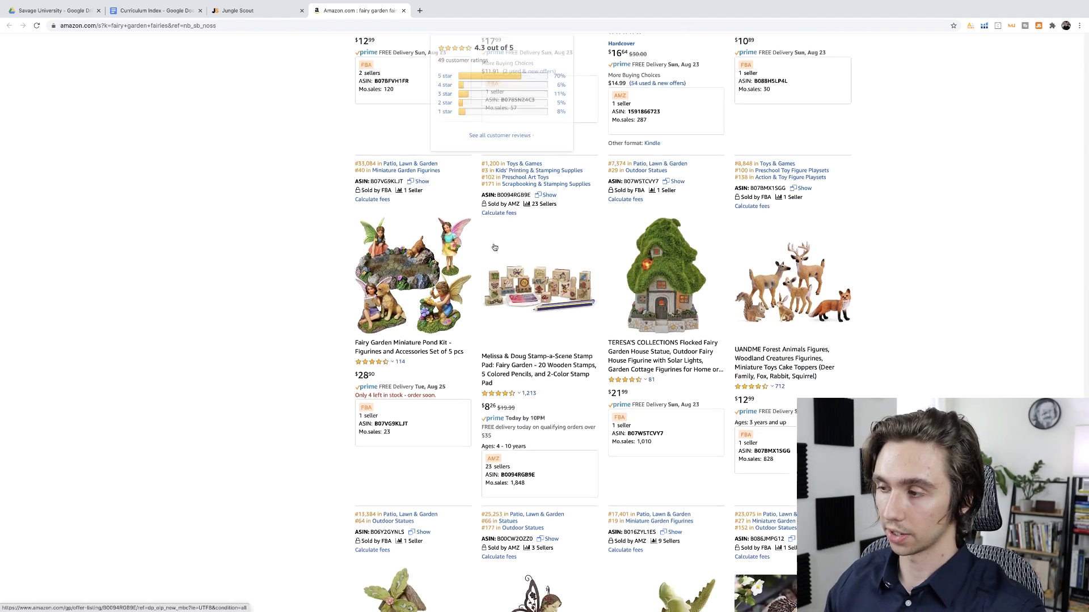
{"action": "scroll", "coordinate": [886, 262], "scroll_direction": "down", "scroll_amount": 6}
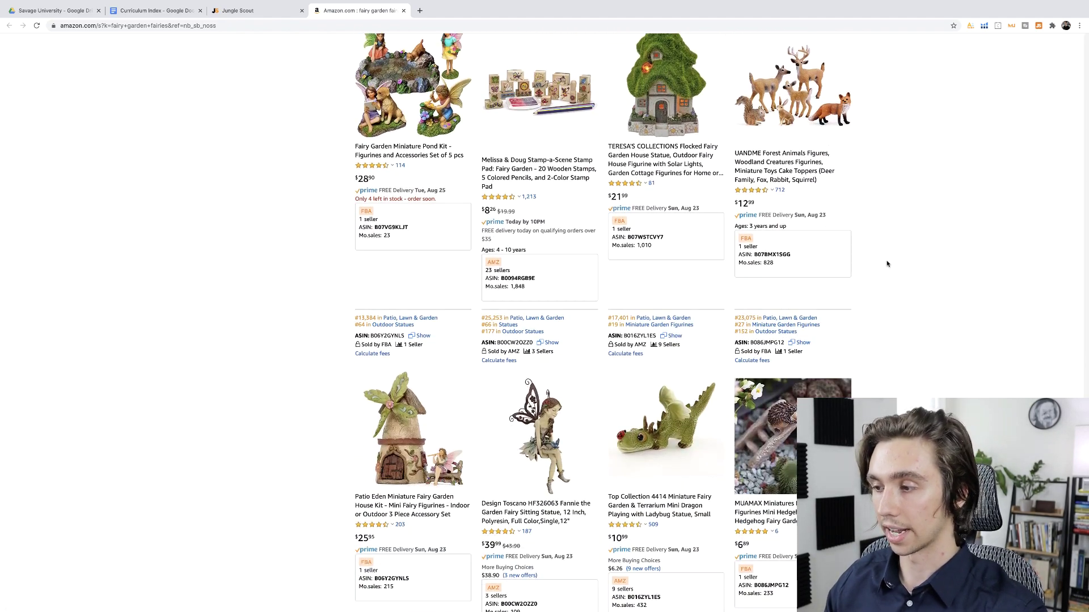
{"action": "scroll", "coordinate": [885, 264], "scroll_direction": "down", "scroll_amount": 10}
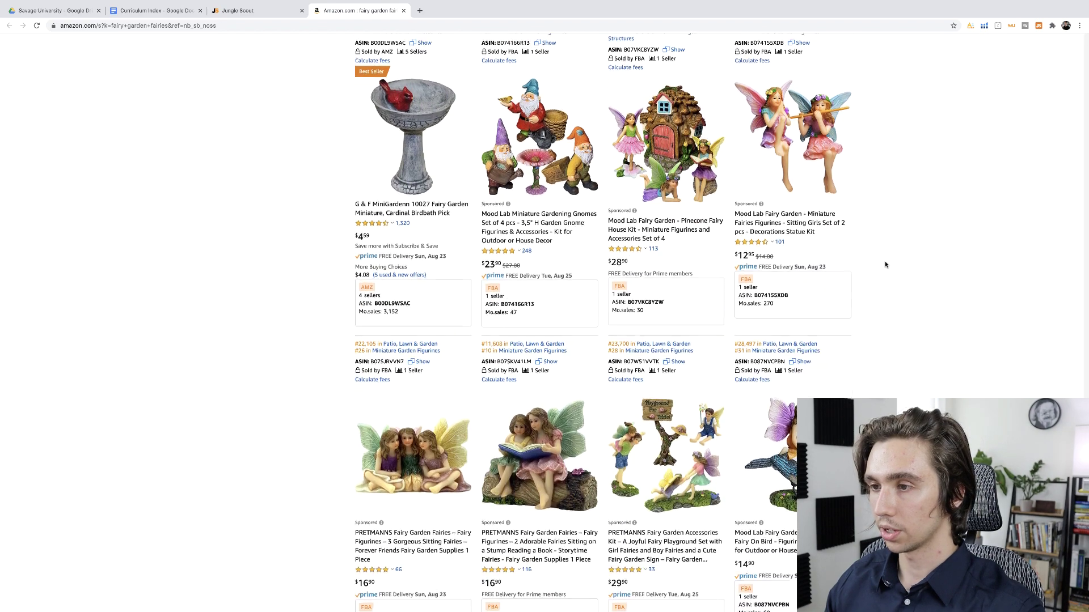
{"action": "scroll", "coordinate": [885, 264], "scroll_direction": "down", "scroll_amount": 4}
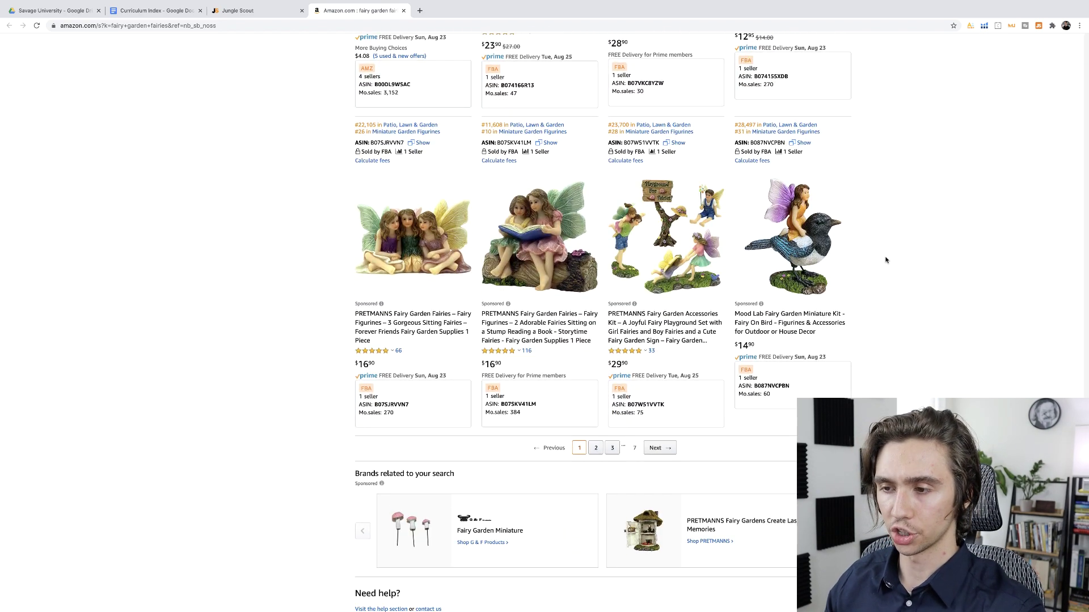
Scroll further through the fairy garden fairies search results.
{"action": "scroll", "coordinate": [886, 269], "scroll_direction": "up", "scroll_amount": 20}
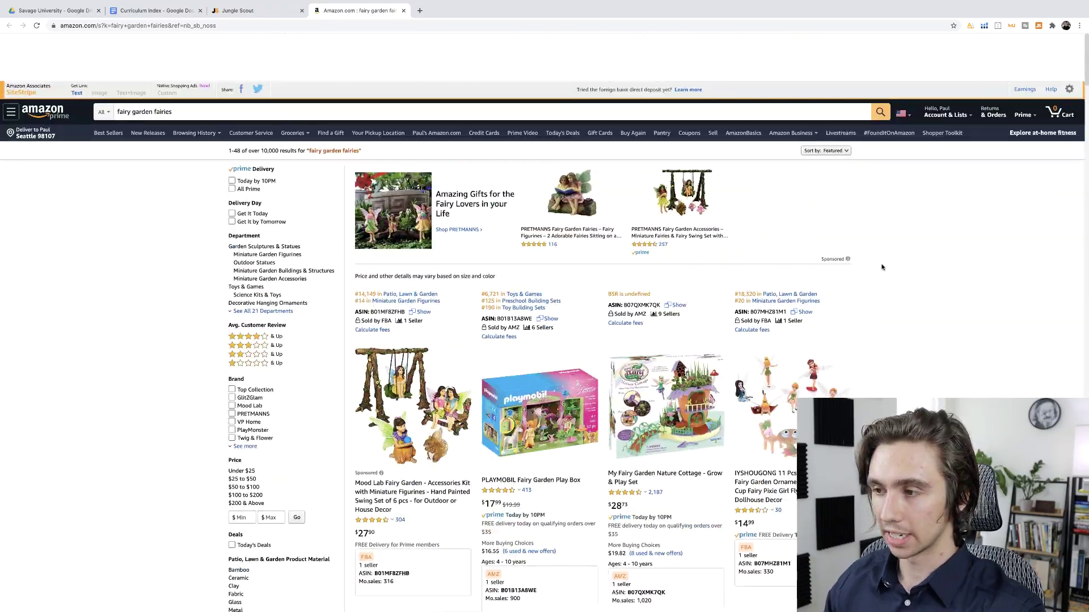
{"action": "scroll", "coordinate": [884, 269], "scroll_direction": "down", "scroll_amount": 2}
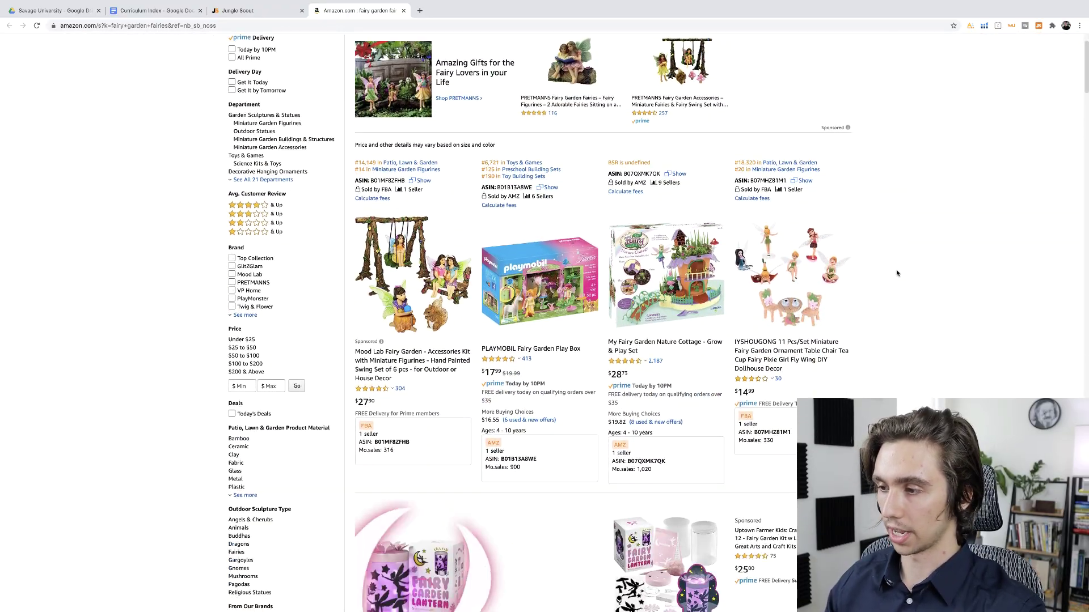
{"action": "scroll", "coordinate": [897, 273], "scroll_direction": "down", "scroll_amount": 2}
{"action": "scroll", "coordinate": [670, 244], "scroll_direction": "down", "scroll_amount": 2}
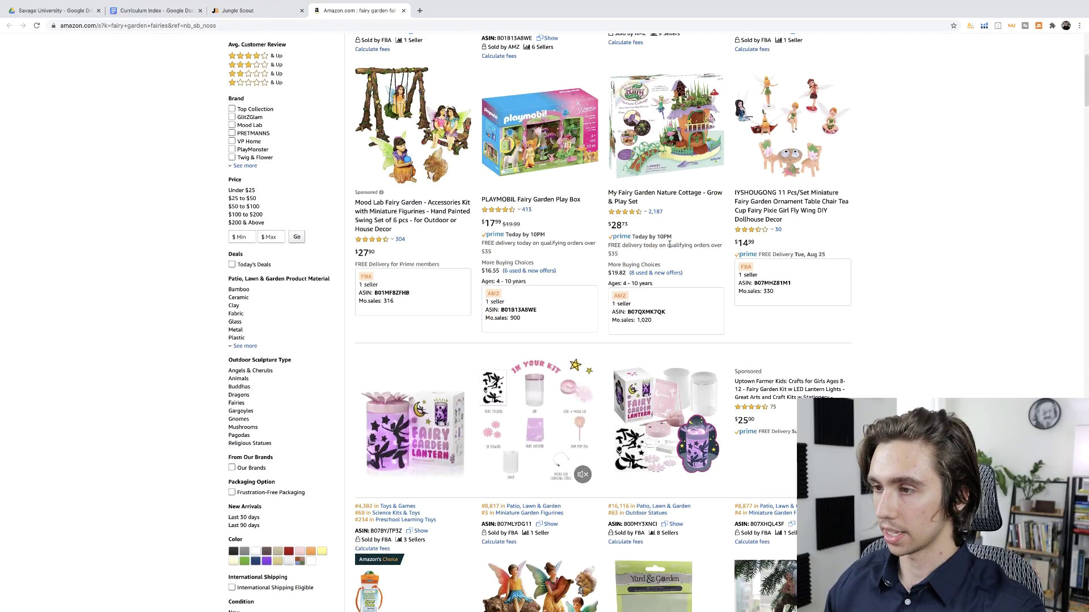
{"action": "scroll", "coordinate": [754, 187], "scroll_direction": "down", "scroll_amount": 2}
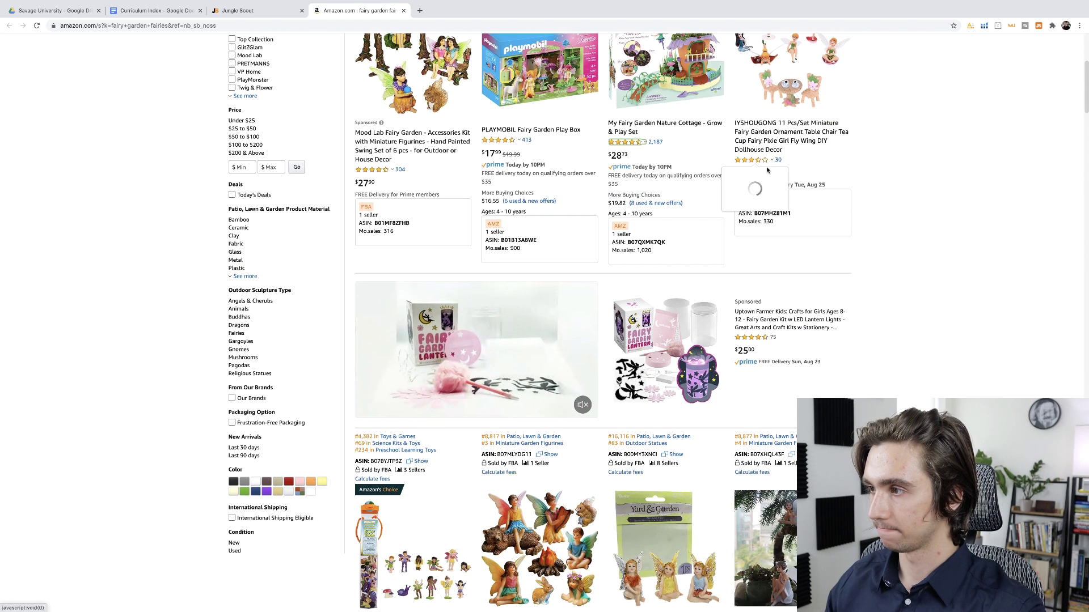
{"action": "scroll", "coordinate": [794, 130], "scroll_direction": "up", "scroll_amount": 1}
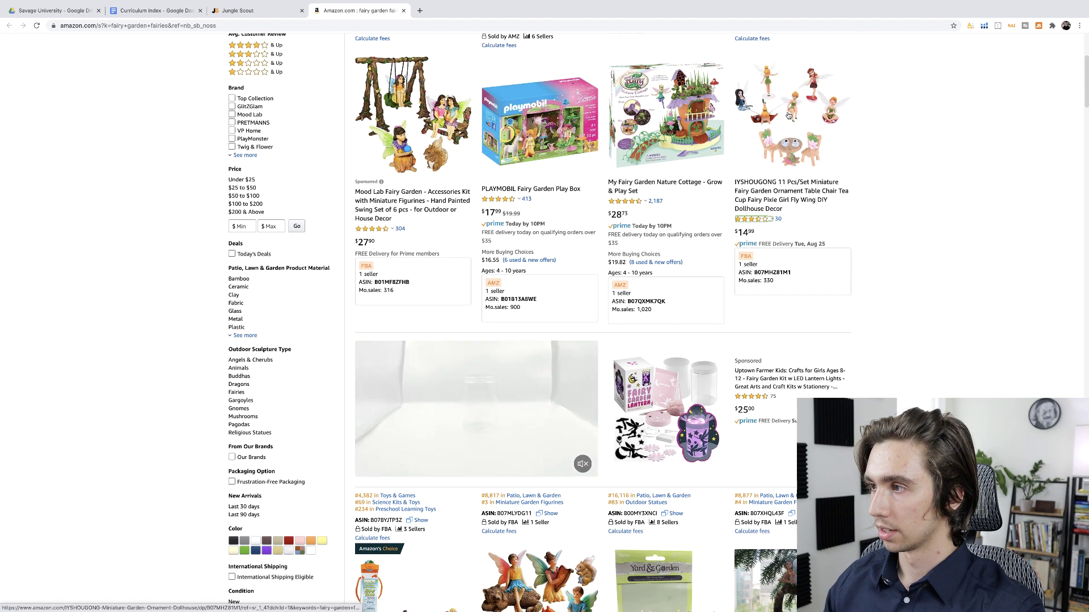
Open the IYSHOUGONG 11-piece fairy garden set listing, go back, and continue down the results.
{"action": "left_click", "coordinate": [789, 116]}
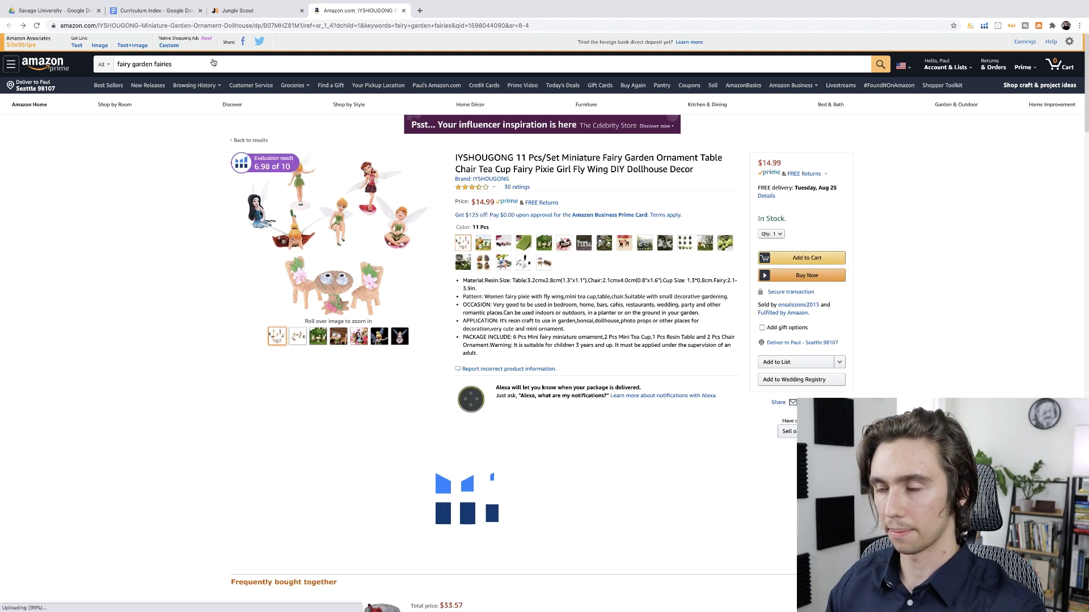
{"action": "key", "text": "alt+Left"}
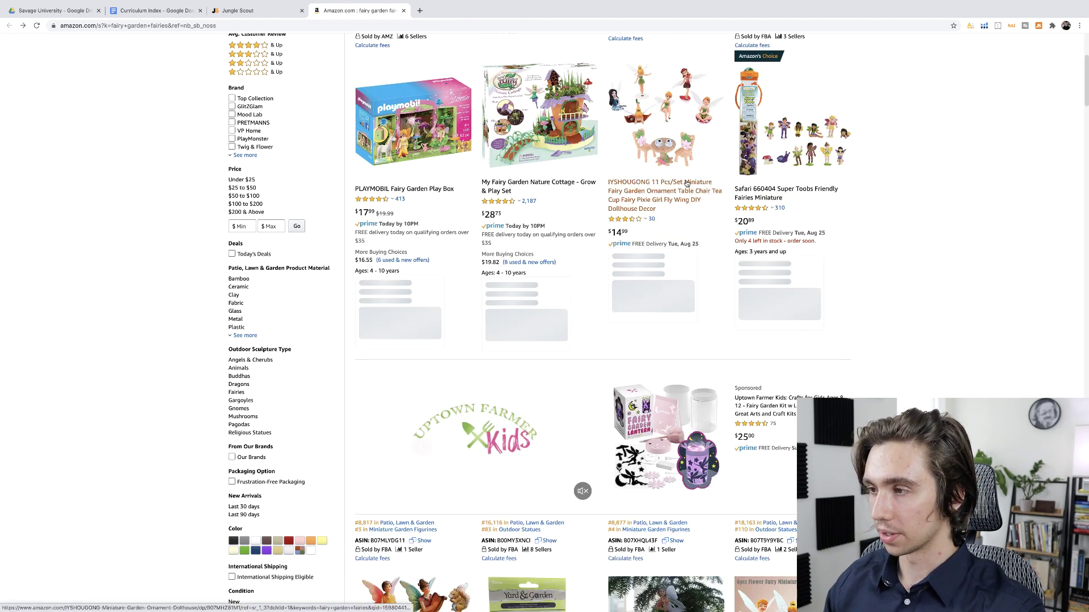
{"action": "scroll", "coordinate": [690, 183], "scroll_direction": "down", "scroll_amount": 6}
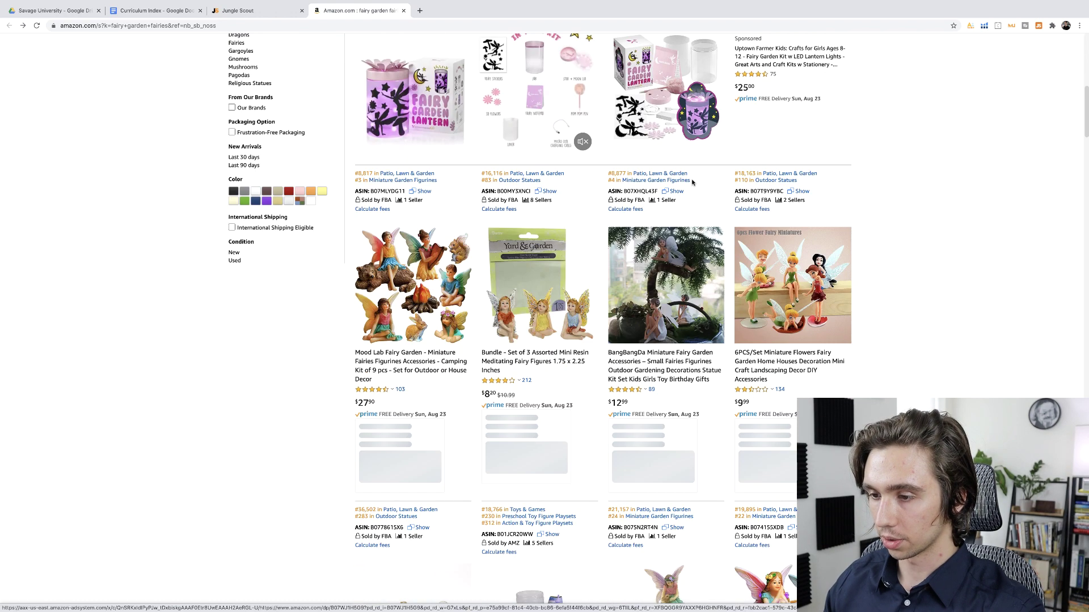
Open the Mood Lab Fairy Garden camping kit and view its size chart, pebbles, planter and lantern photos.
{"action": "left_click", "coordinate": [424, 289]}
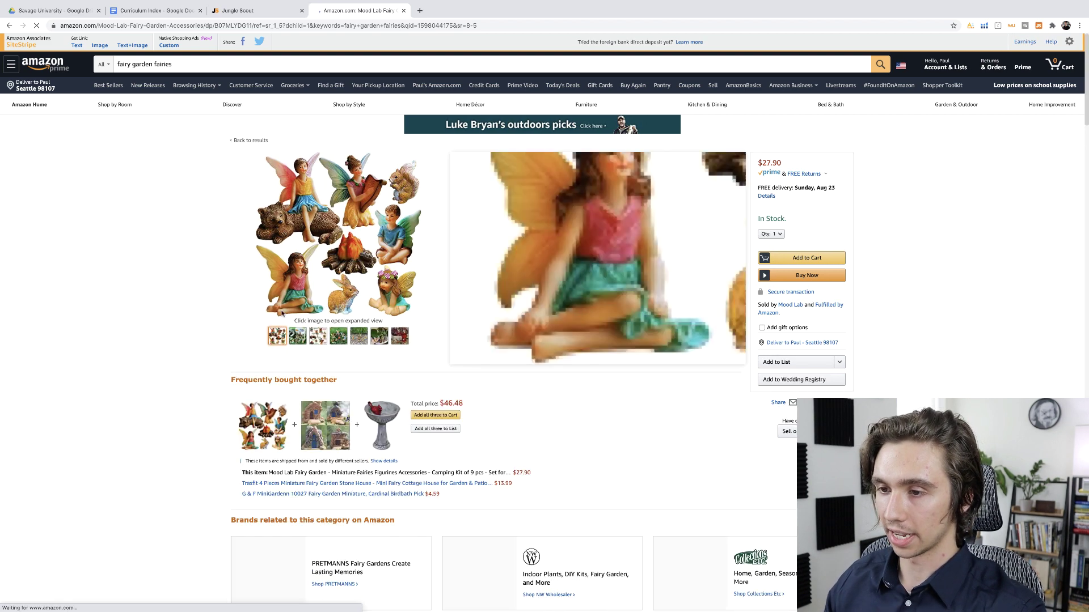
{"action": "left_click", "coordinate": [296, 336]}
{"action": "left_click", "coordinate": [319, 338]}
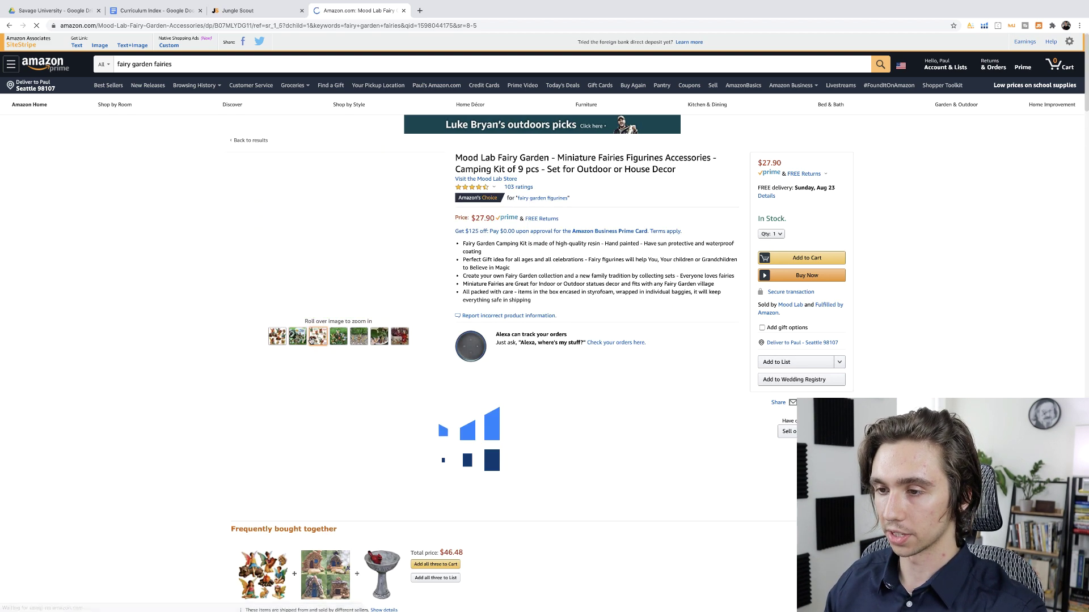
{"action": "left_click", "coordinate": [357, 338]}
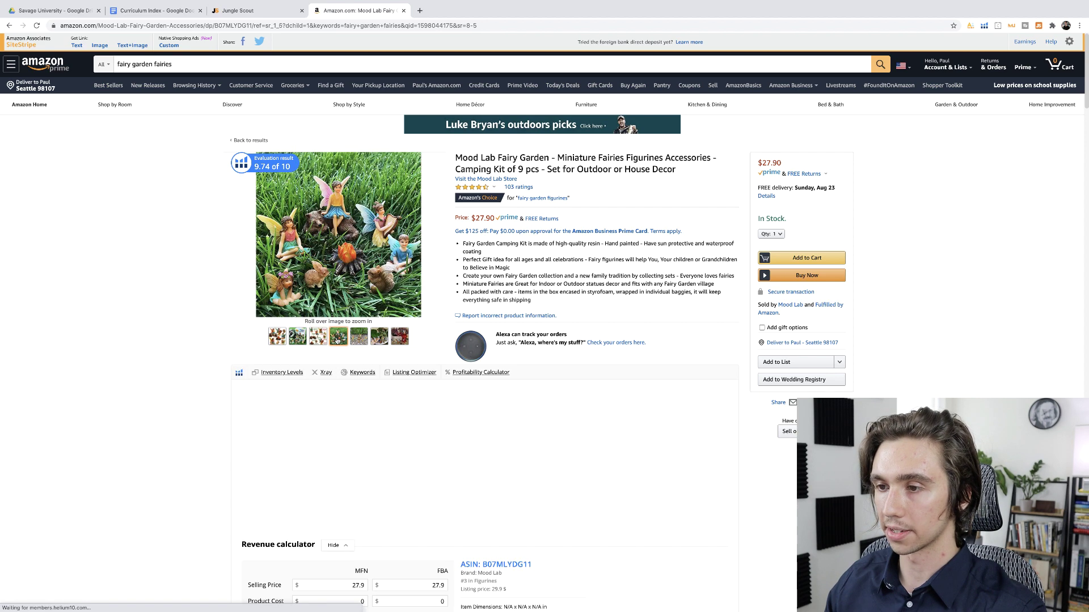
{"action": "left_click", "coordinate": [377, 339]}
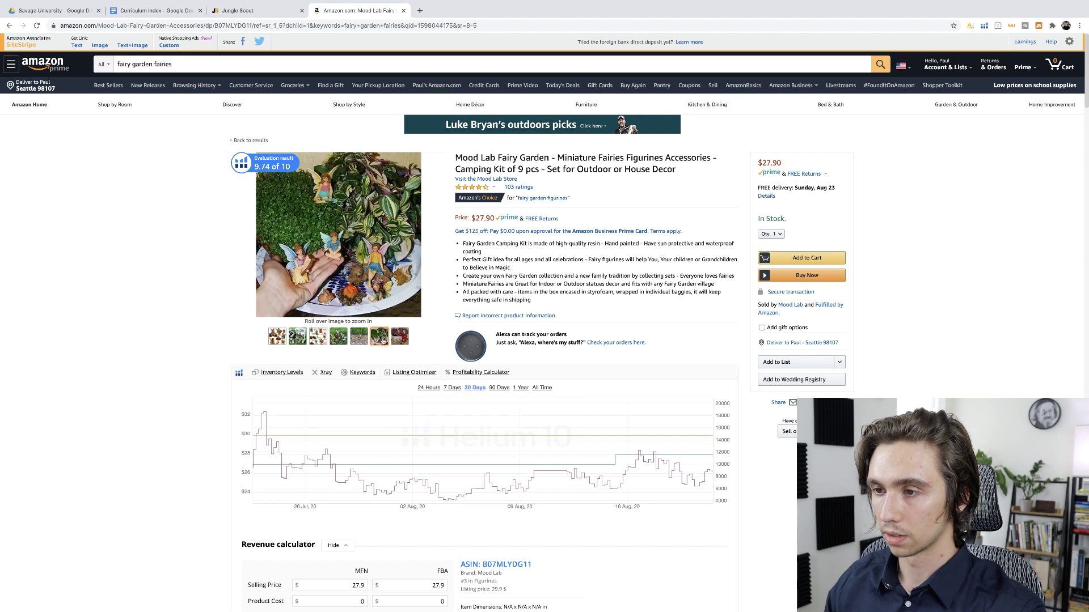
{"action": "left_click", "coordinate": [391, 340]}
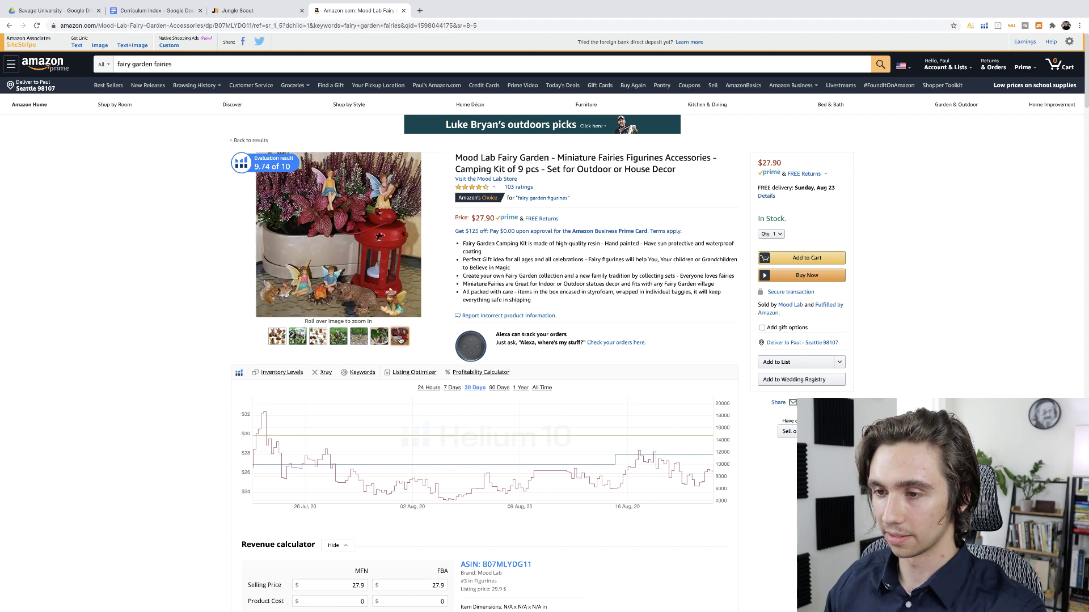
{"action": "left_click", "coordinate": [372, 296]}
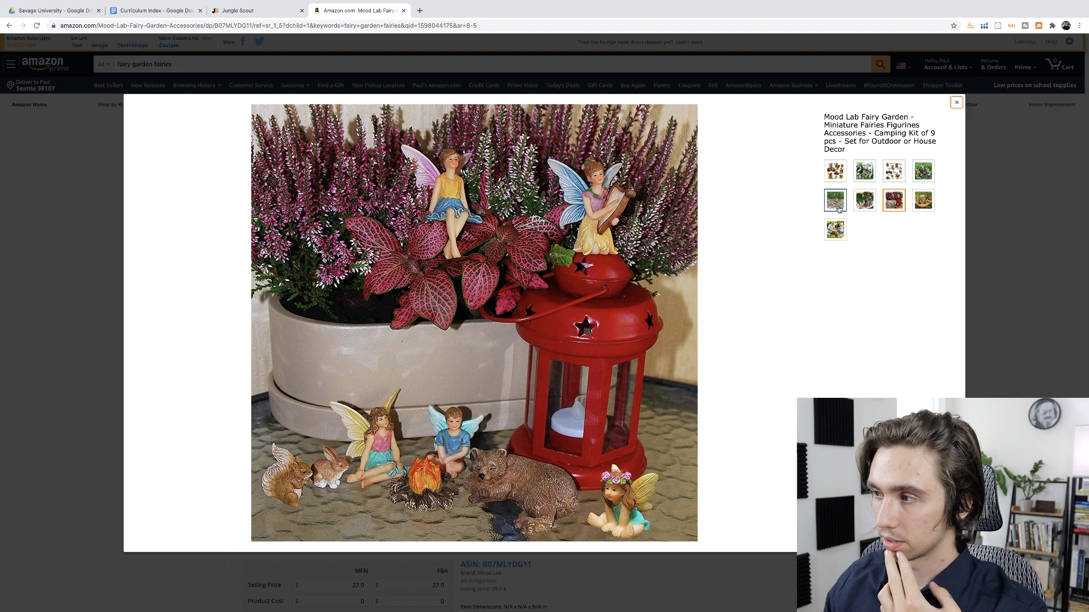
{"action": "left_click", "coordinate": [838, 208]}
{"action": "left_click", "coordinate": [867, 206]}
{"action": "left_click", "coordinate": [901, 204]}
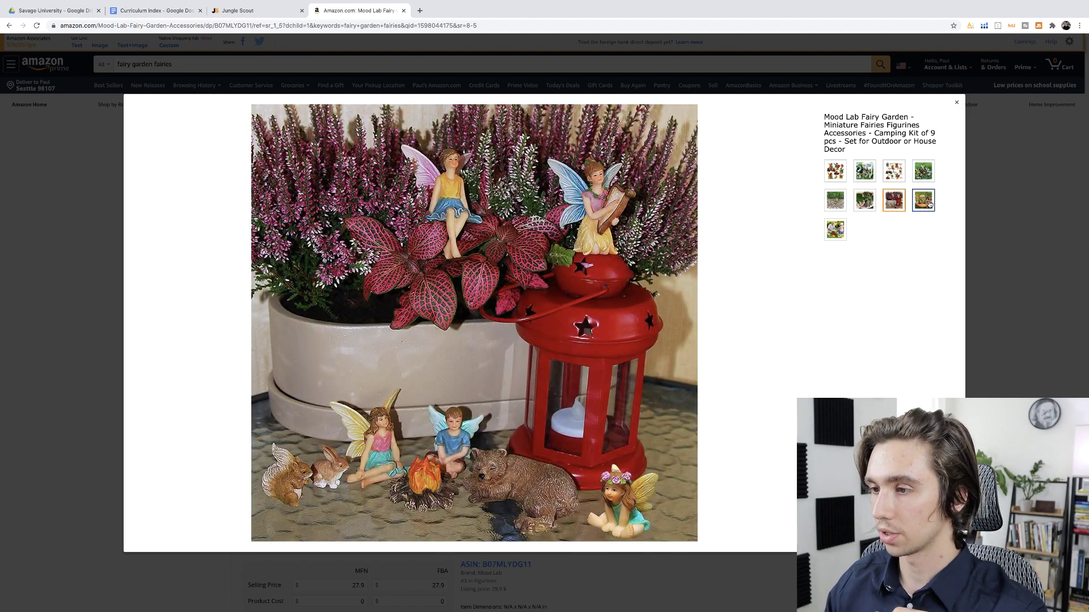
{"action": "left_click", "coordinate": [927, 203]}
{"action": "left_click", "coordinate": [923, 181]}
{"action": "left_click", "coordinate": [892, 177]}
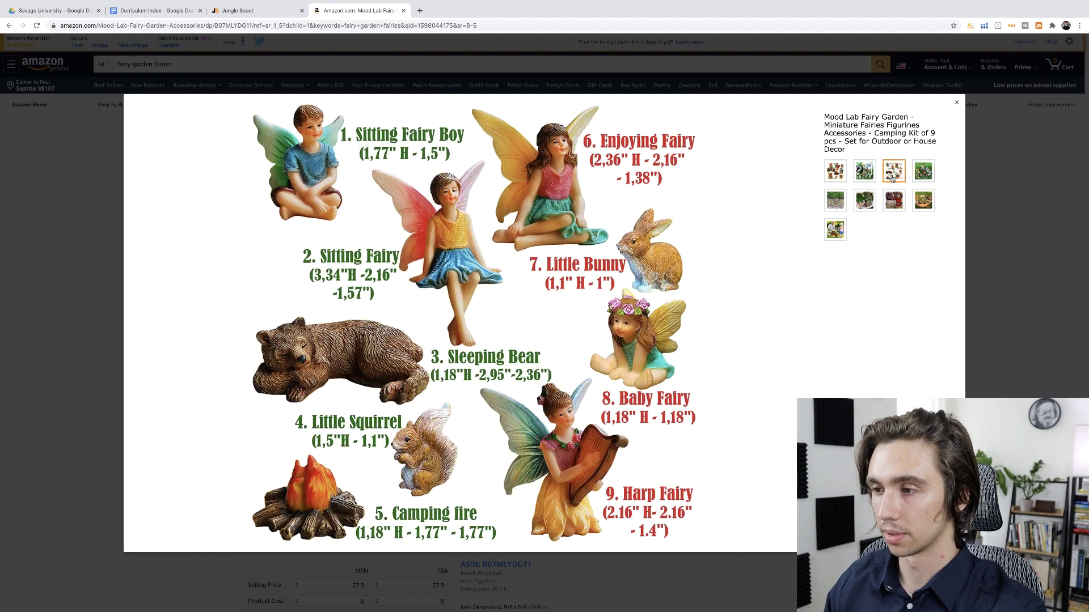
{"action": "left_click", "coordinate": [868, 173]}
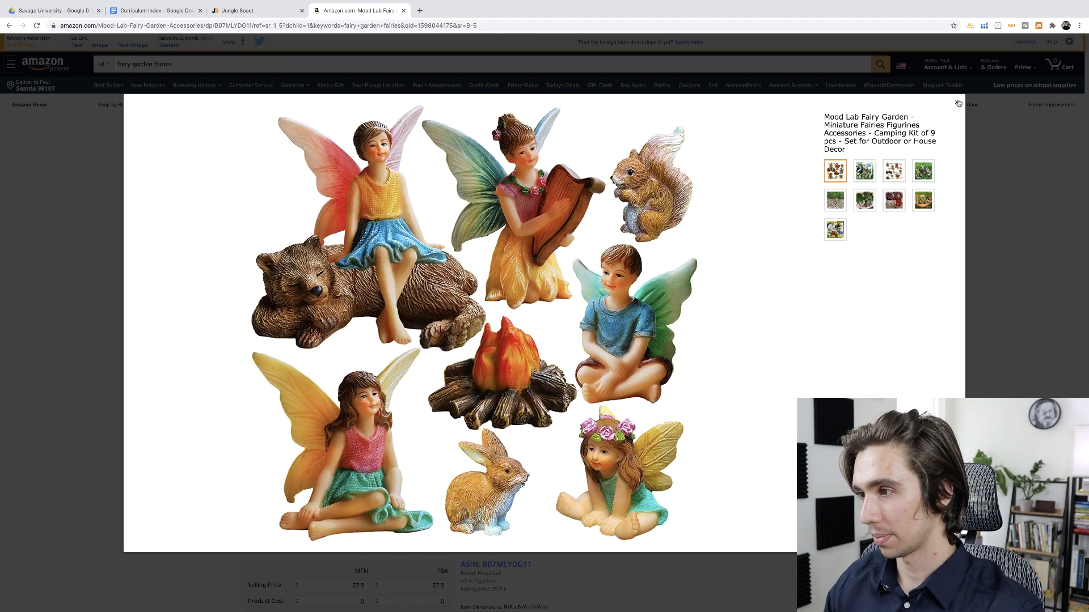
{"action": "left_click", "coordinate": [956, 102]}
{"action": "mouse_move", "coordinate": [957, 104]}
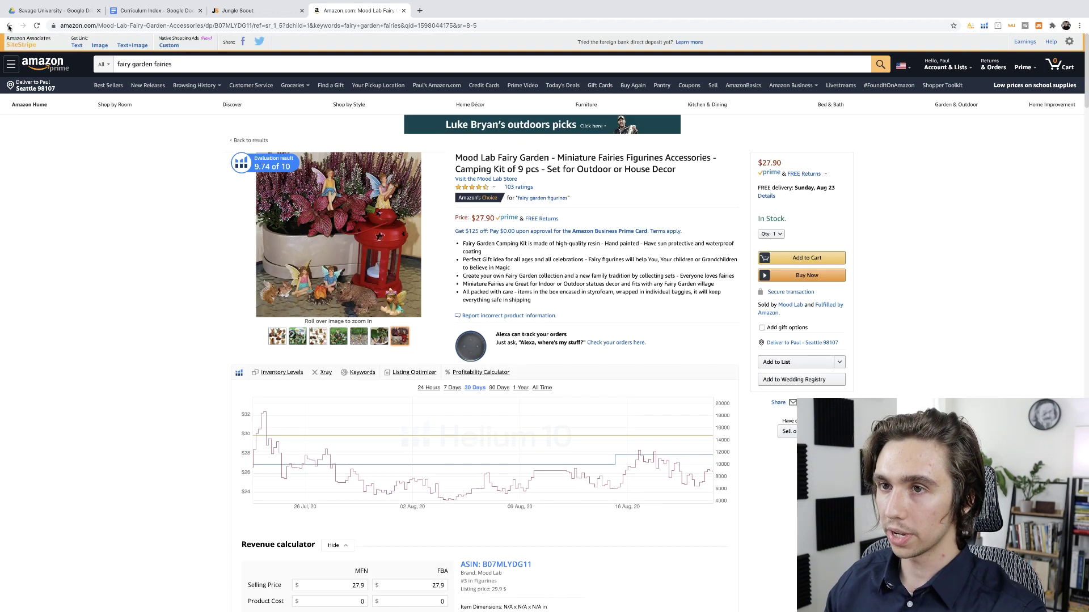
Return to the fairy garden fairies results and run Helium 10 Xray ($224,013 total revenue).
{"action": "left_click", "coordinate": [9, 27]}
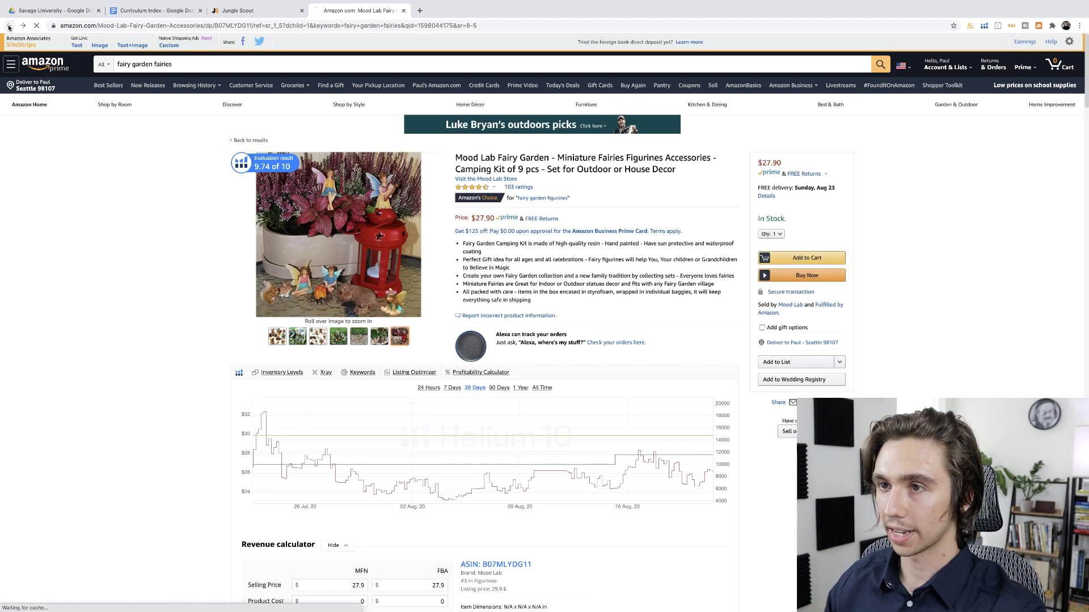
{"action": "scroll", "coordinate": [957, 163], "scroll_direction": "up", "scroll_amount": 5}
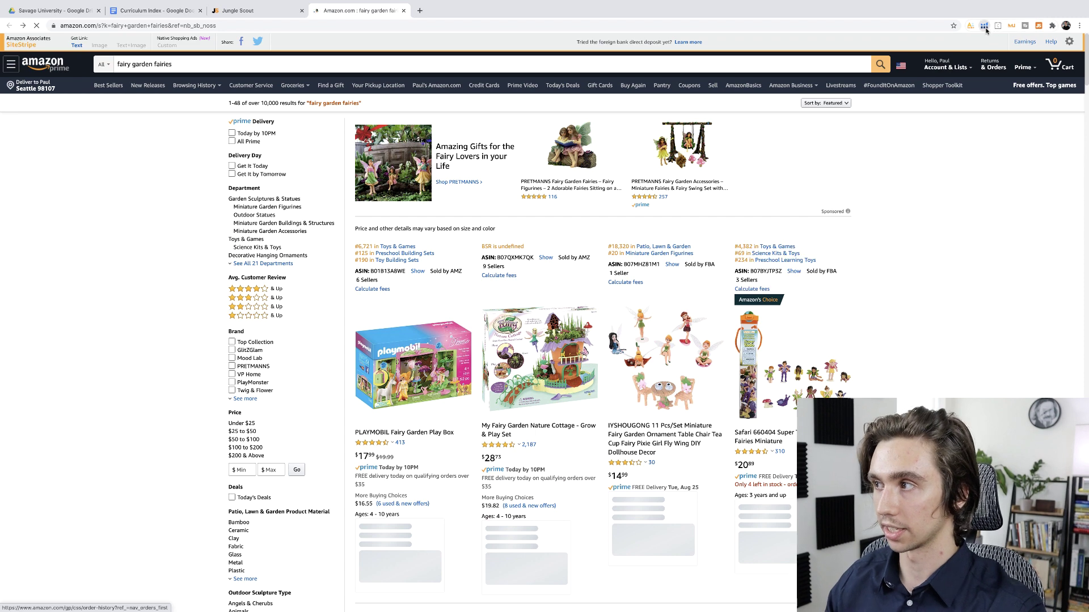
{"action": "left_click", "coordinate": [985, 26]}
{"action": "left_click", "coordinate": [924, 73]}
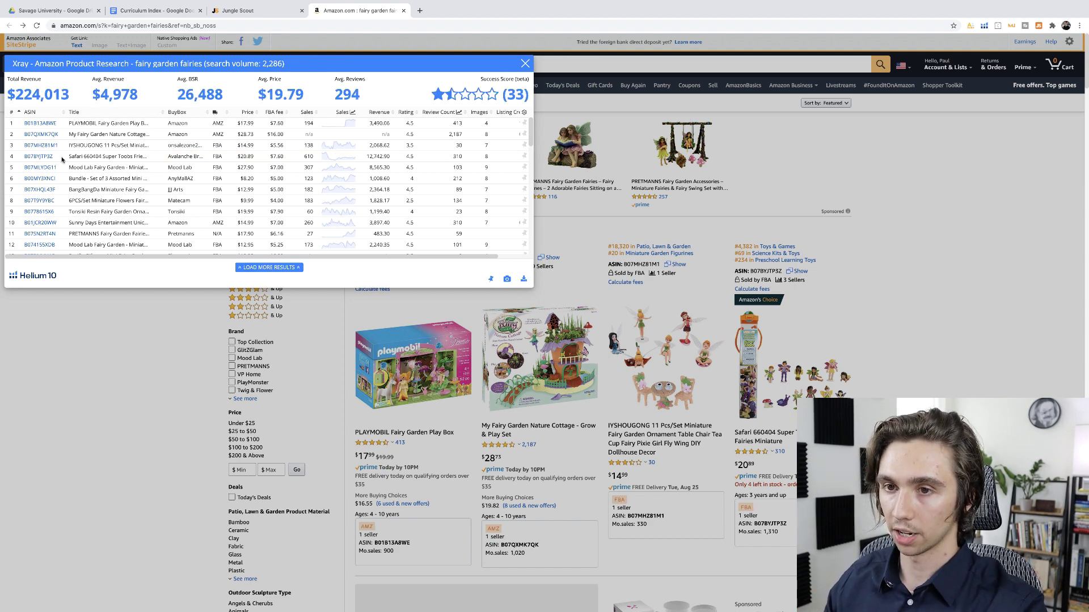
Browse the Xray list and open the Mood Lab camping kit, ASIN B07MLYDG11, in a new tab.
{"action": "mouse_move", "coordinate": [41, 159]}
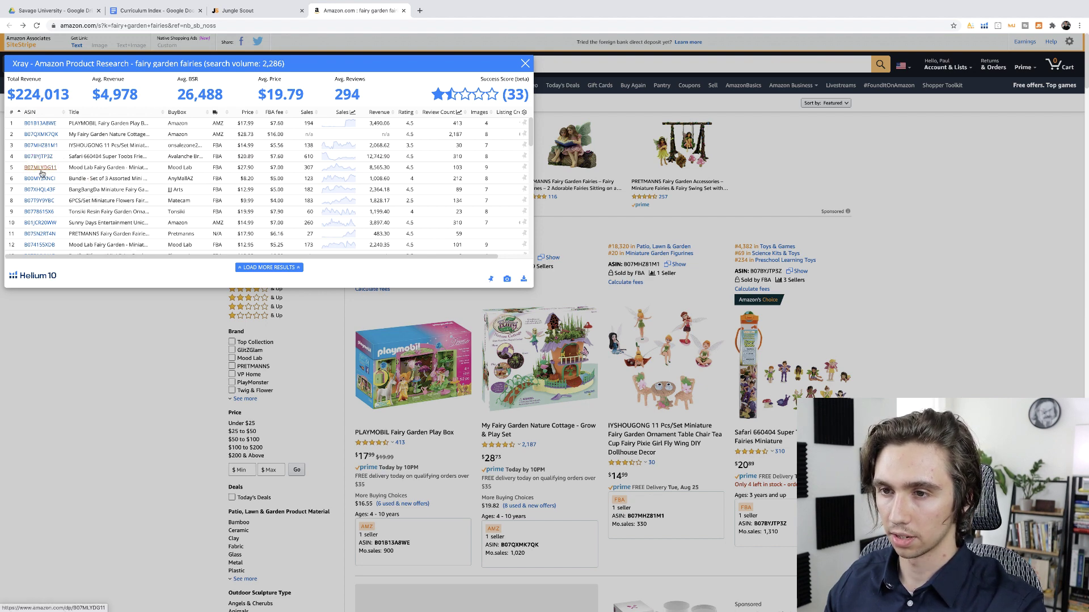
{"action": "mouse_move", "coordinate": [41, 185]}
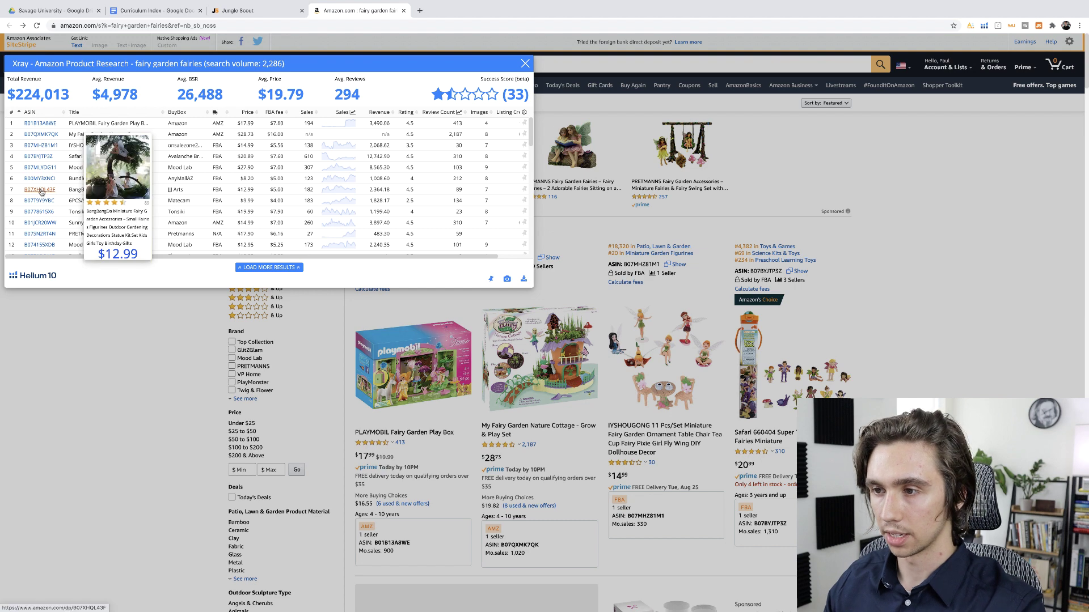
{"action": "scroll", "coordinate": [48, 227], "scroll_direction": "down", "scroll_amount": 2}
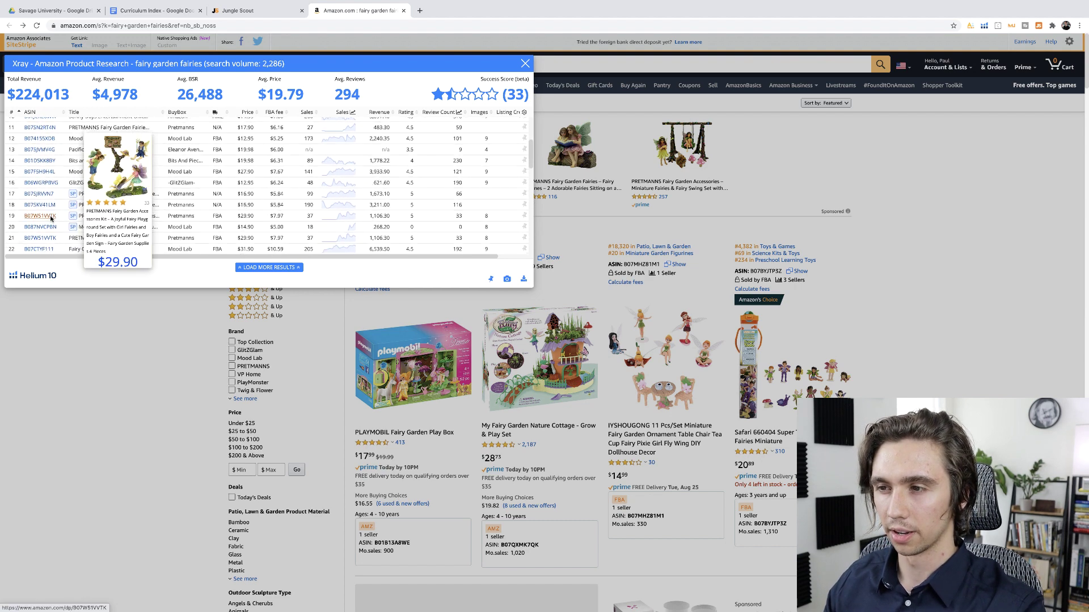
{"action": "scroll", "coordinate": [51, 220], "scroll_direction": "down", "scroll_amount": 2}
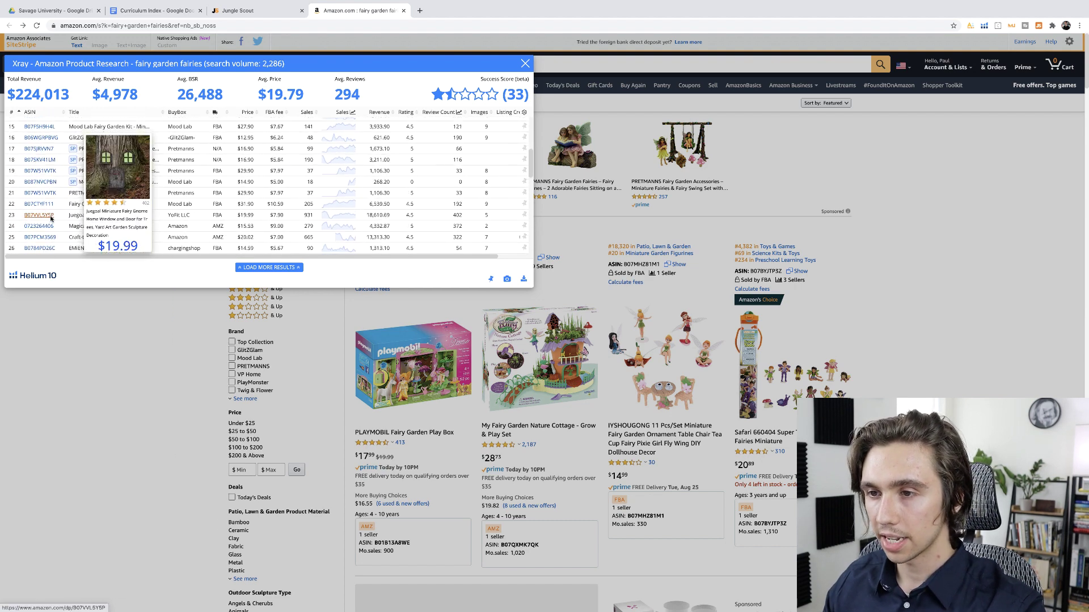
{"action": "mouse_move", "coordinate": [50, 219]}
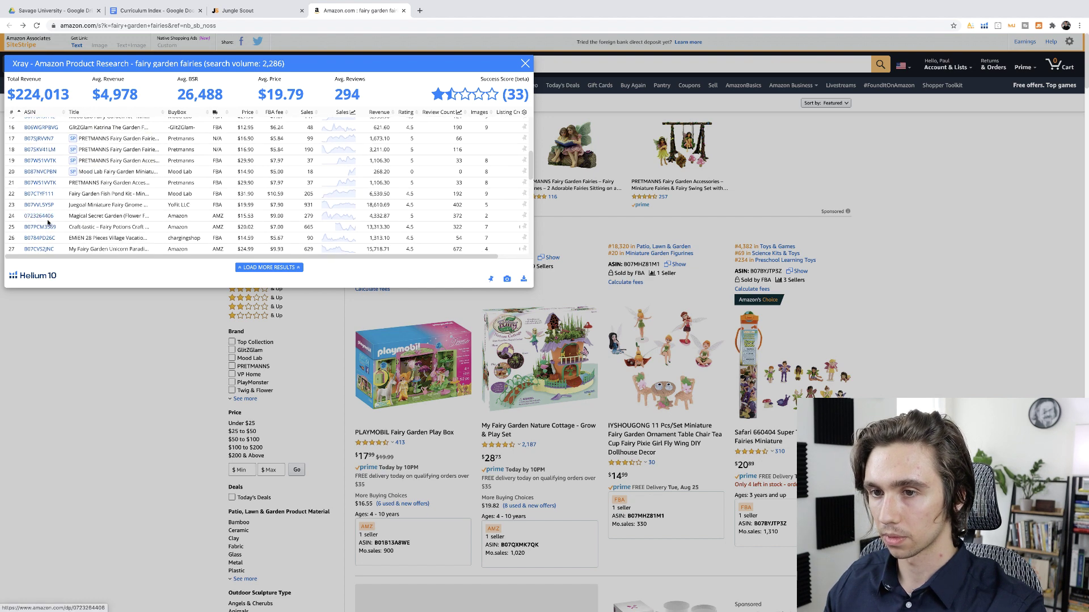
{"action": "scroll", "coordinate": [46, 227], "scroll_direction": "down", "scroll_amount": 1}
{"action": "scroll", "coordinate": [44, 231], "scroll_direction": "down", "scroll_amount": 1}
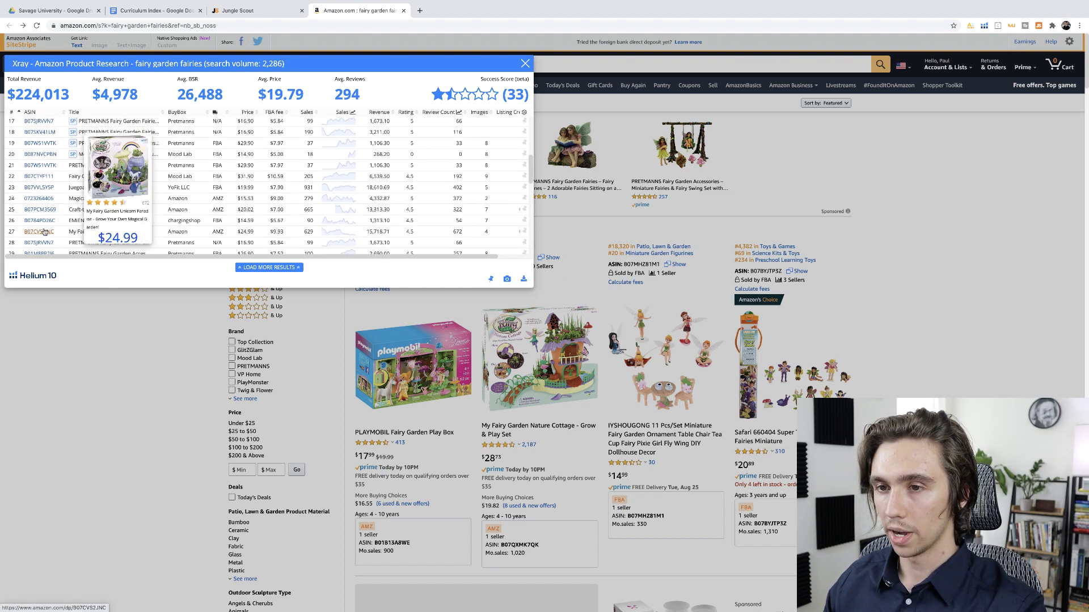
{"action": "scroll", "coordinate": [43, 231], "scroll_direction": "down", "scroll_amount": 1}
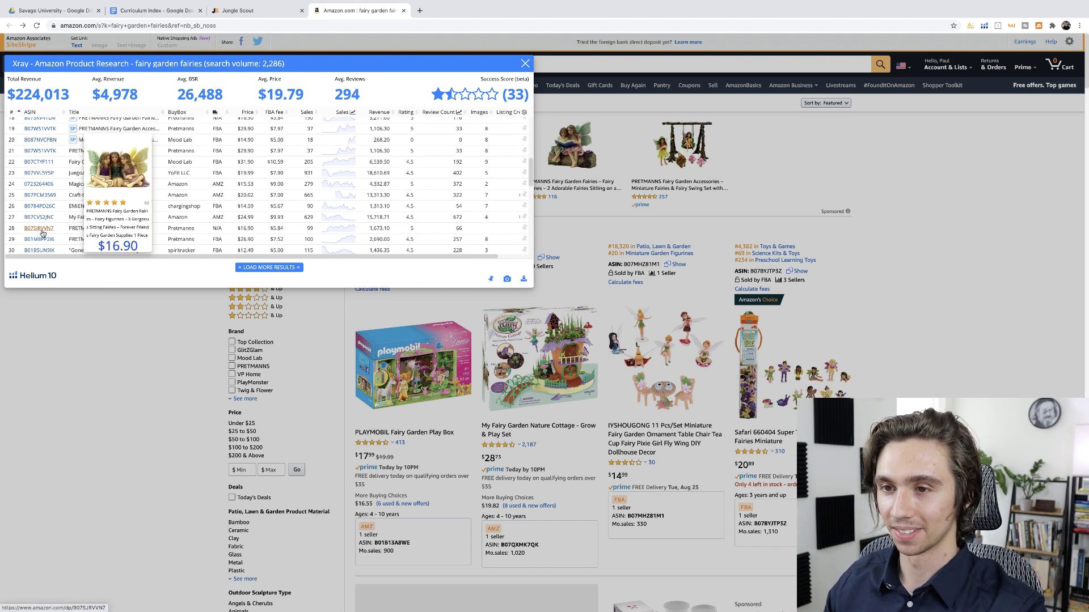
{"action": "scroll", "coordinate": [43, 233], "scroll_direction": "down", "scroll_amount": 1}
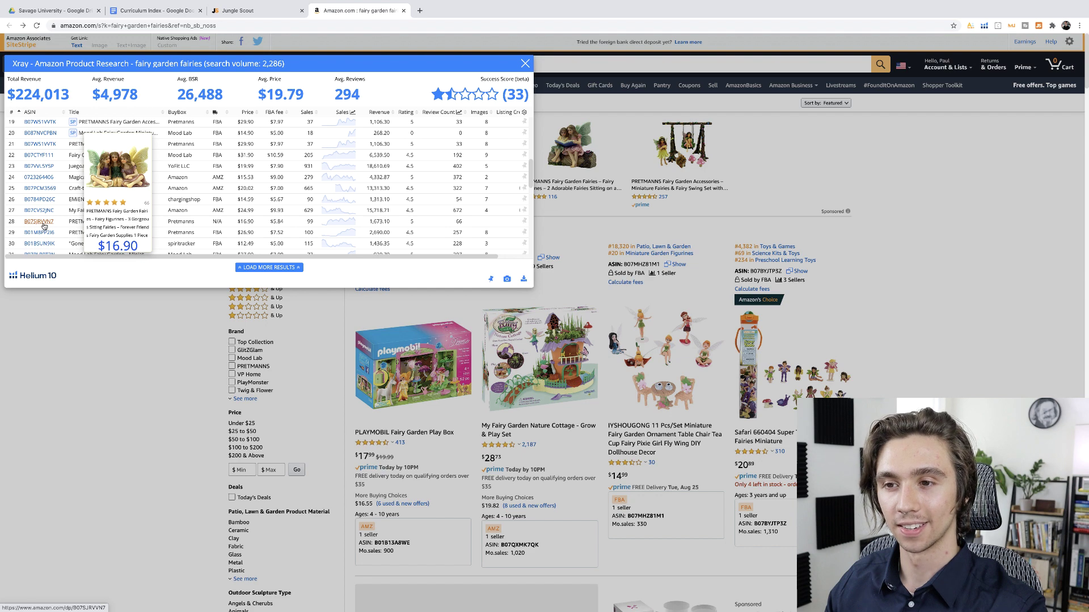
{"action": "scroll", "coordinate": [44, 226], "scroll_direction": "down", "scroll_amount": 2}
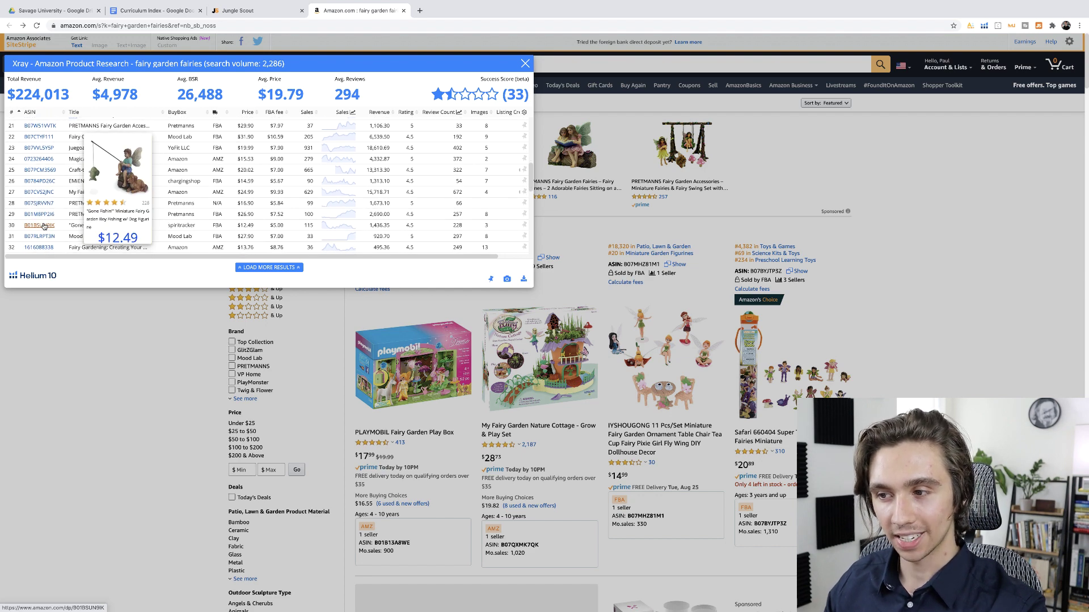
{"action": "scroll", "coordinate": [44, 225], "scroll_direction": "up", "scroll_amount": 5}
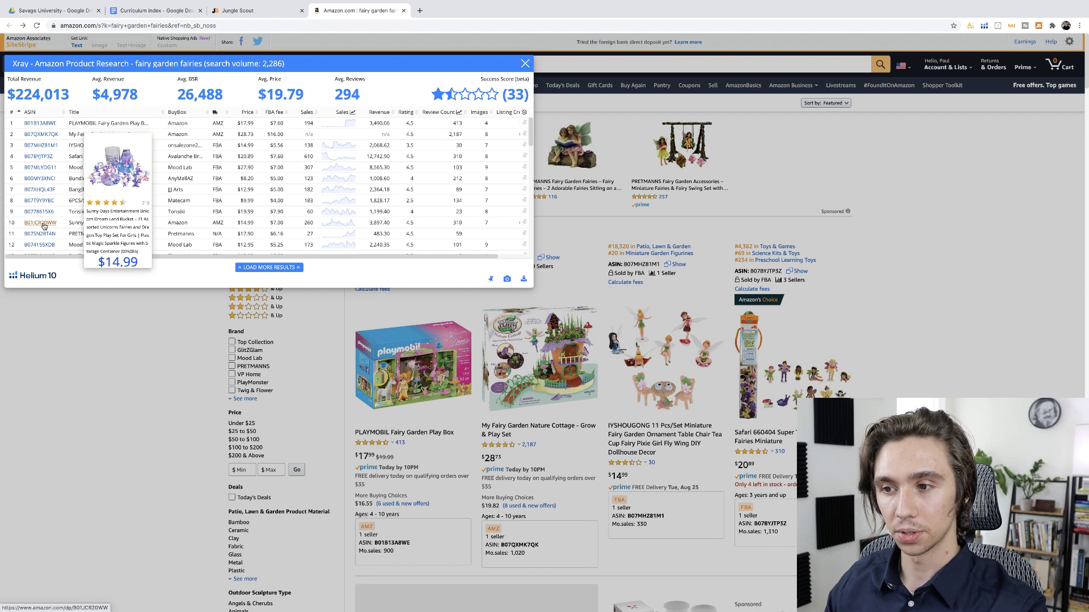
{"action": "left_click", "coordinate": [41, 170]}
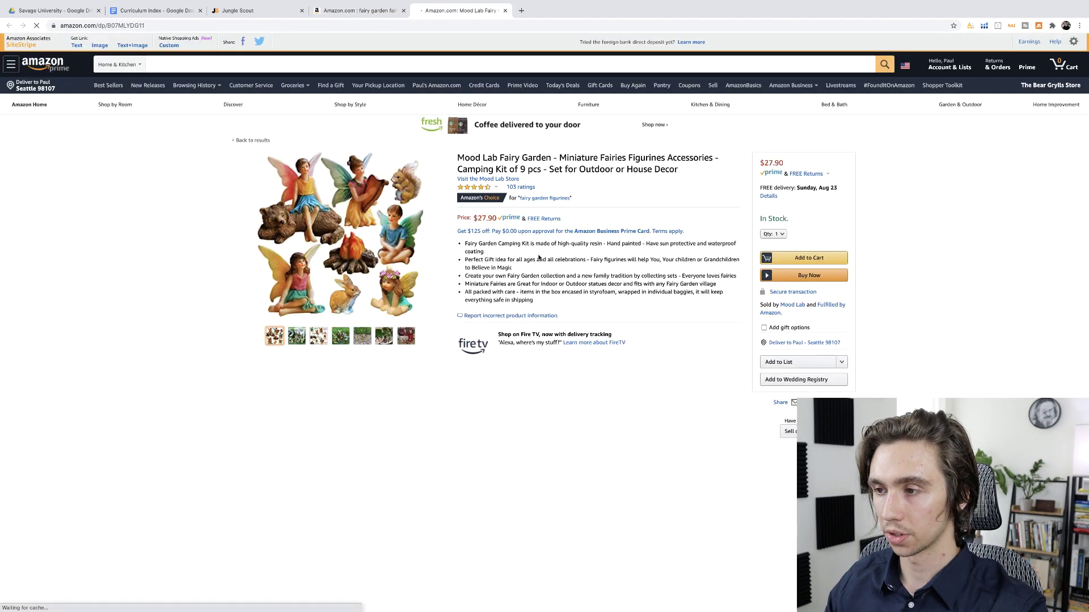
Show the Mood Lab kit's All Time price and rank chart and check its revenue calculator at 27.9.
{"action": "scroll", "coordinate": [674, 310], "scroll_direction": "down", "scroll_amount": 3}
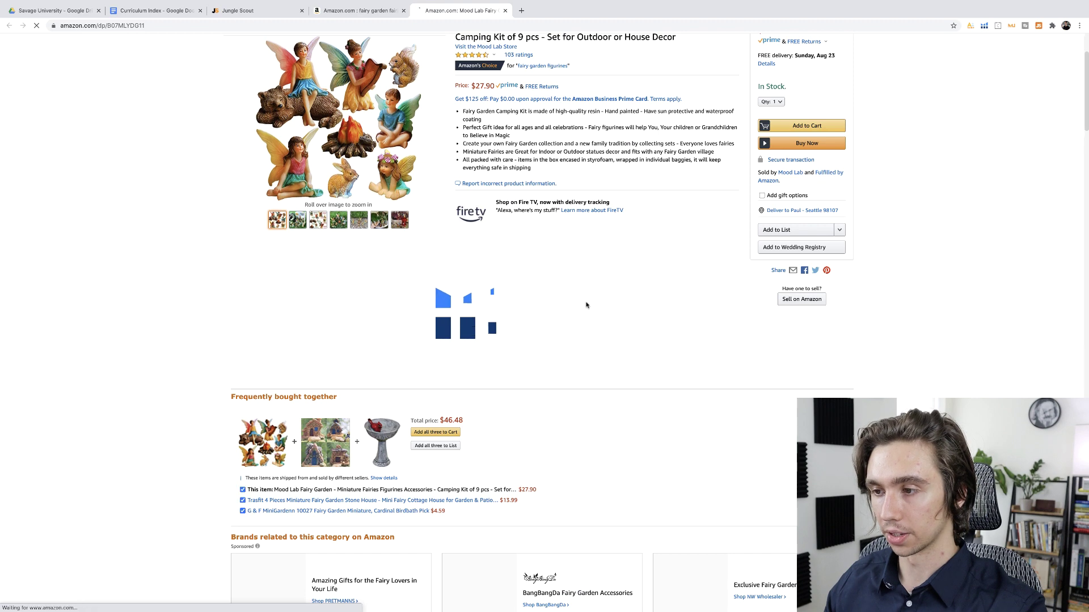
{"action": "left_click", "coordinate": [538, 256]}
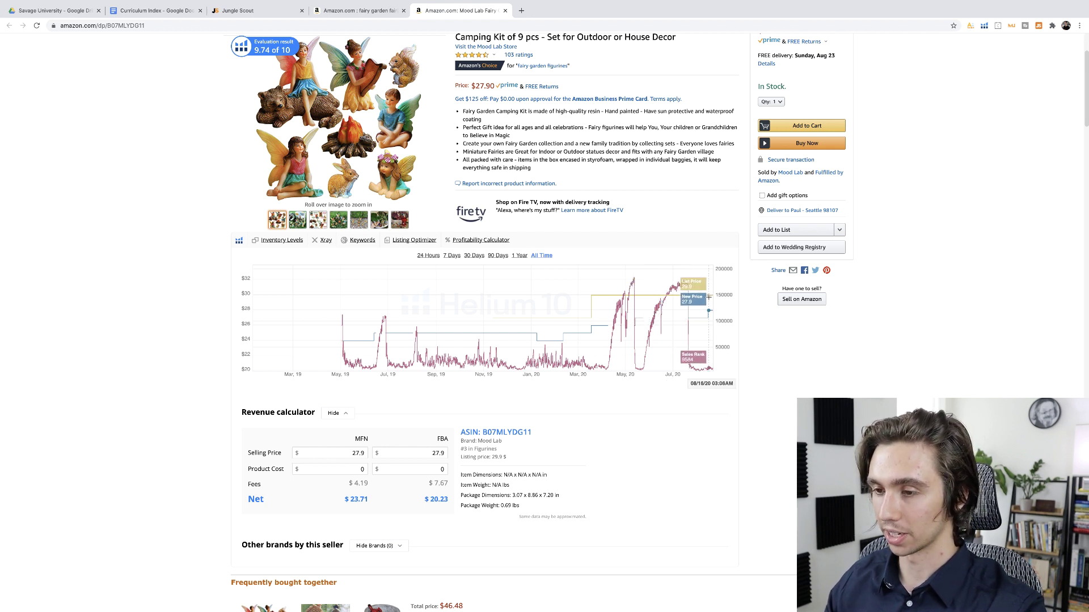
{"action": "scroll", "coordinate": [656, 309], "scroll_direction": "down", "scroll_amount": 3}
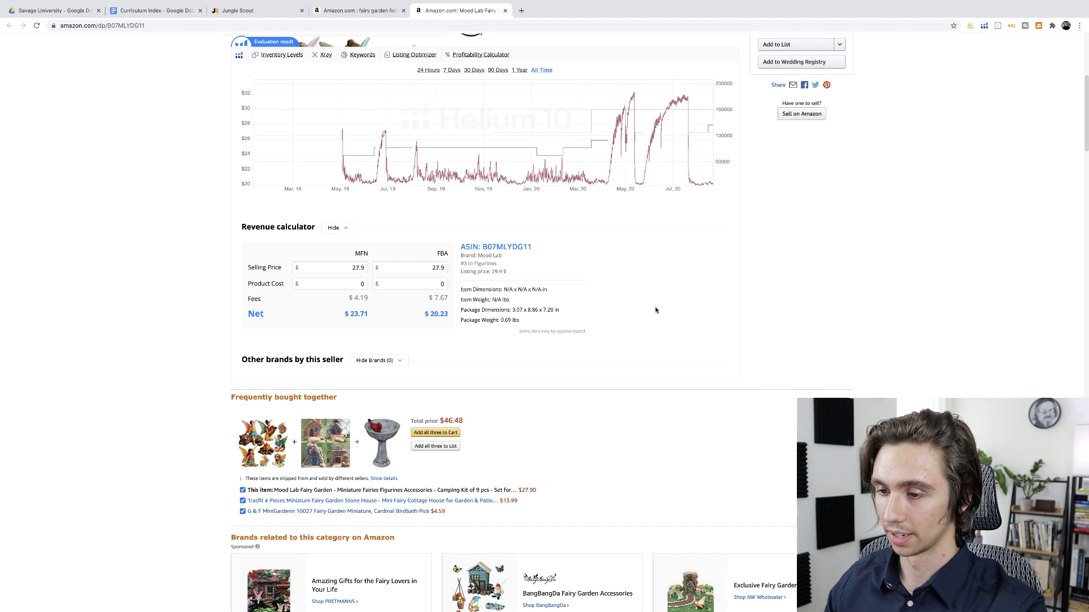
{"action": "scroll", "coordinate": [655, 309], "scroll_direction": "down", "scroll_amount": 3}
{"action": "scroll", "coordinate": [655, 309], "scroll_direction": "up", "scroll_amount": 8}
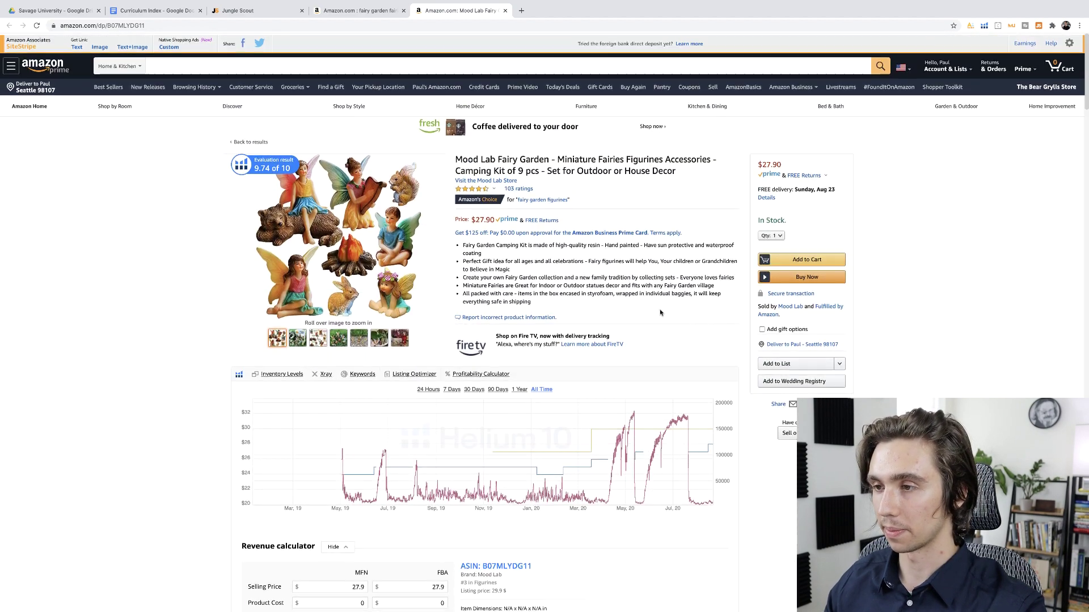
Close both fairy garden Amazon tabs and search Amazon for the Dumb Bitchs Tapestry niche.
{"action": "left_click", "coordinate": [236, 12]}
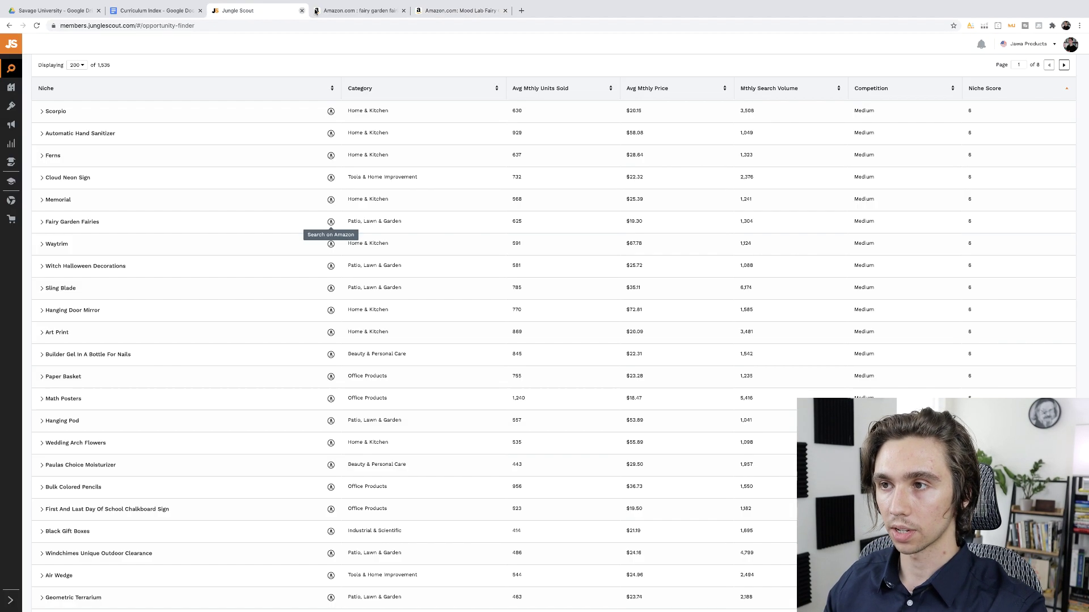
{"action": "left_click", "coordinate": [403, 10]}
{"action": "left_click", "coordinate": [404, 11]}
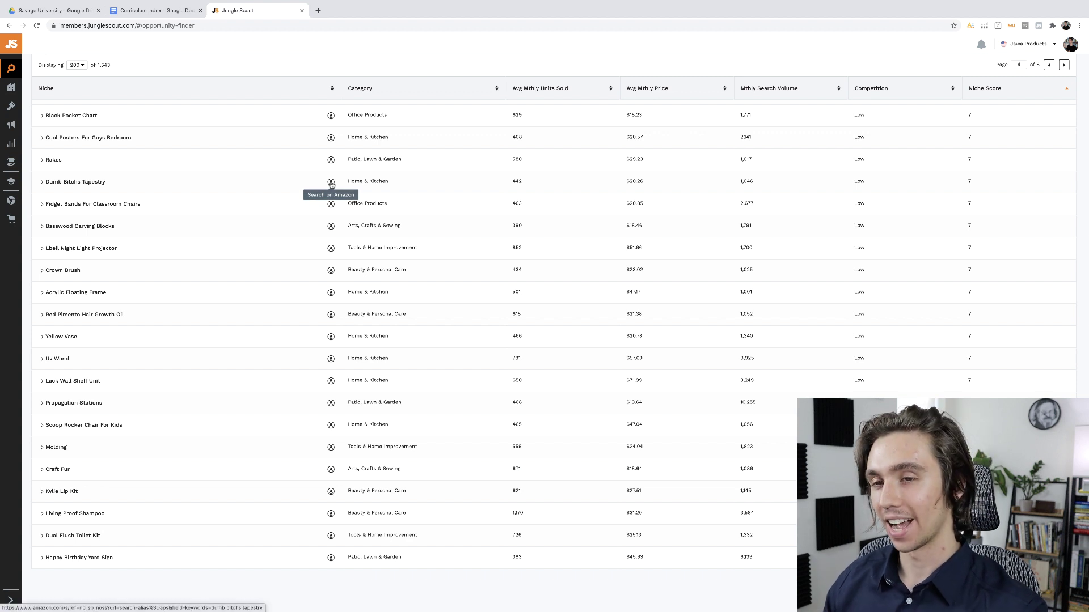
{"action": "left_click", "coordinate": [332, 182]}
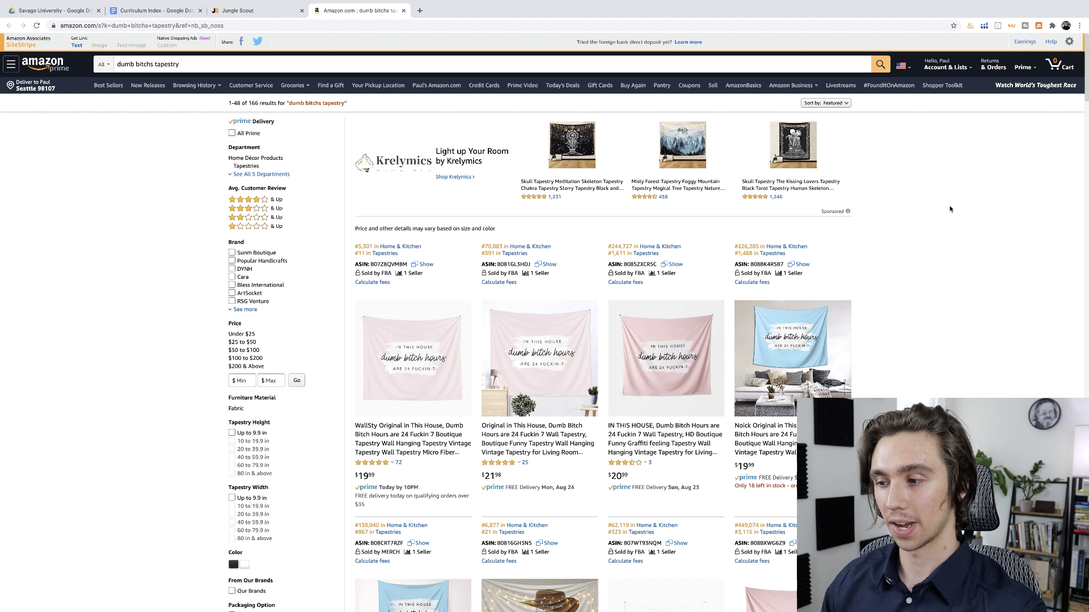
{"action": "scroll", "coordinate": [937, 215], "scroll_direction": "down", "scroll_amount": 3}
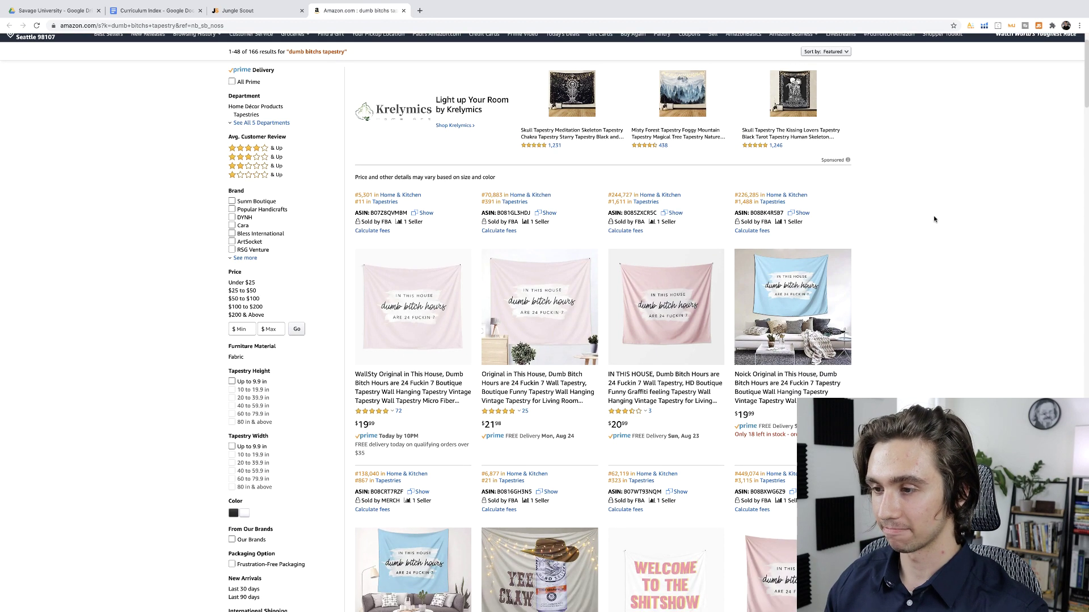
{"action": "scroll", "coordinate": [933, 215], "scroll_direction": "down", "scroll_amount": 9}
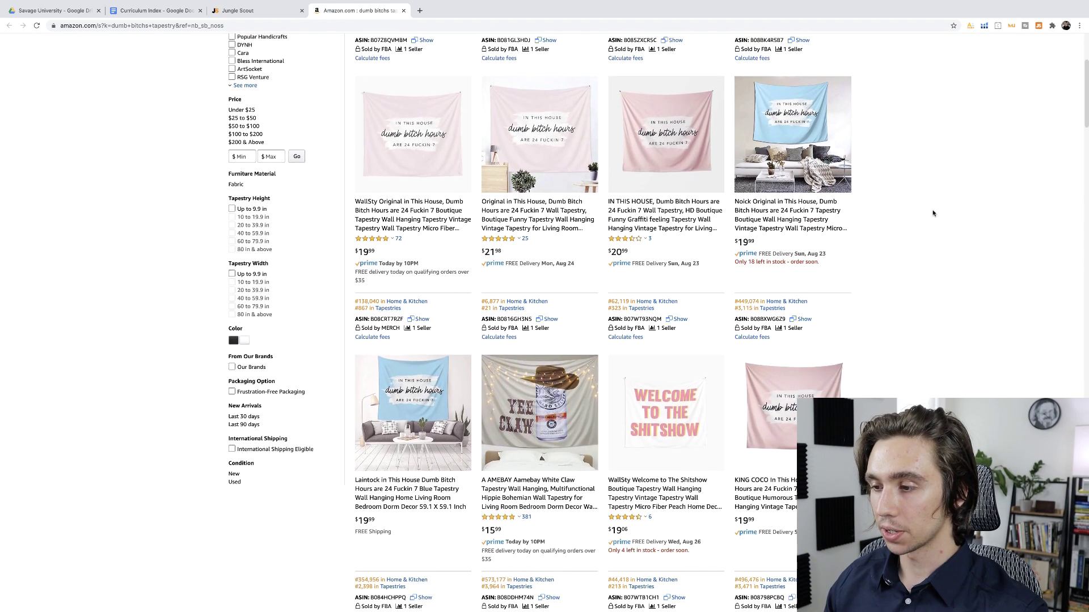
{"action": "scroll", "coordinate": [933, 213], "scroll_direction": "down", "scroll_amount": 4}
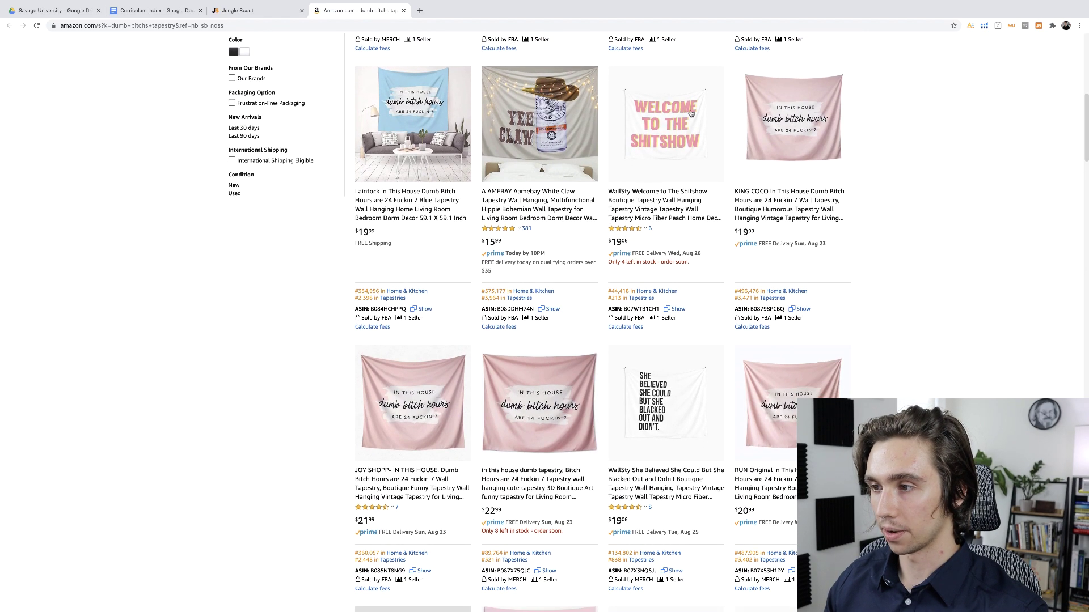
{"action": "scroll", "coordinate": [851, 248], "scroll_direction": "down", "scroll_amount": 10}
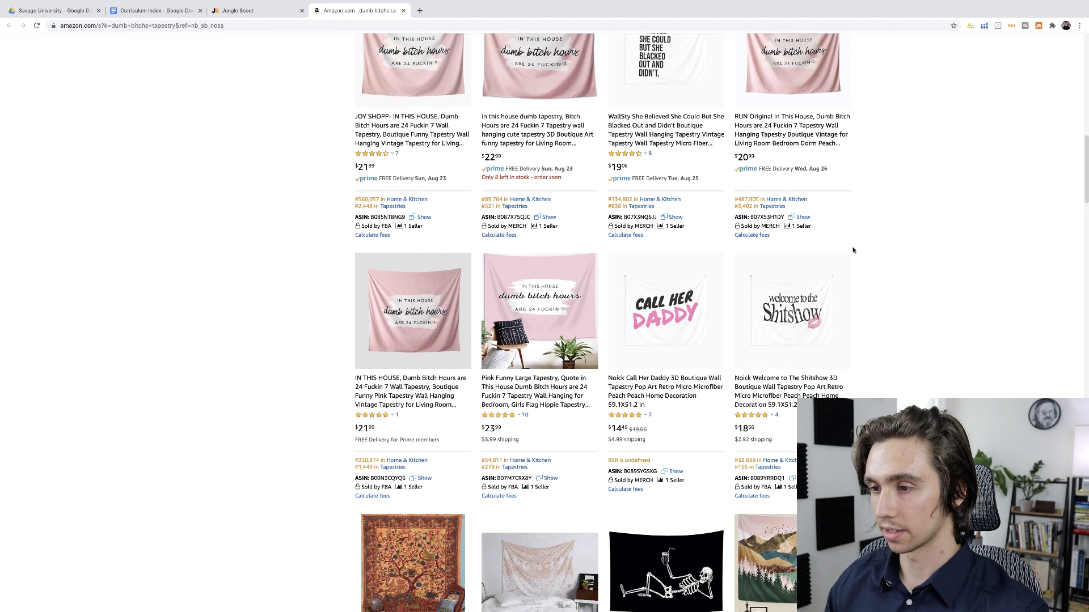
{"action": "scroll", "coordinate": [510, 288], "scroll_direction": "up", "scroll_amount": 3}
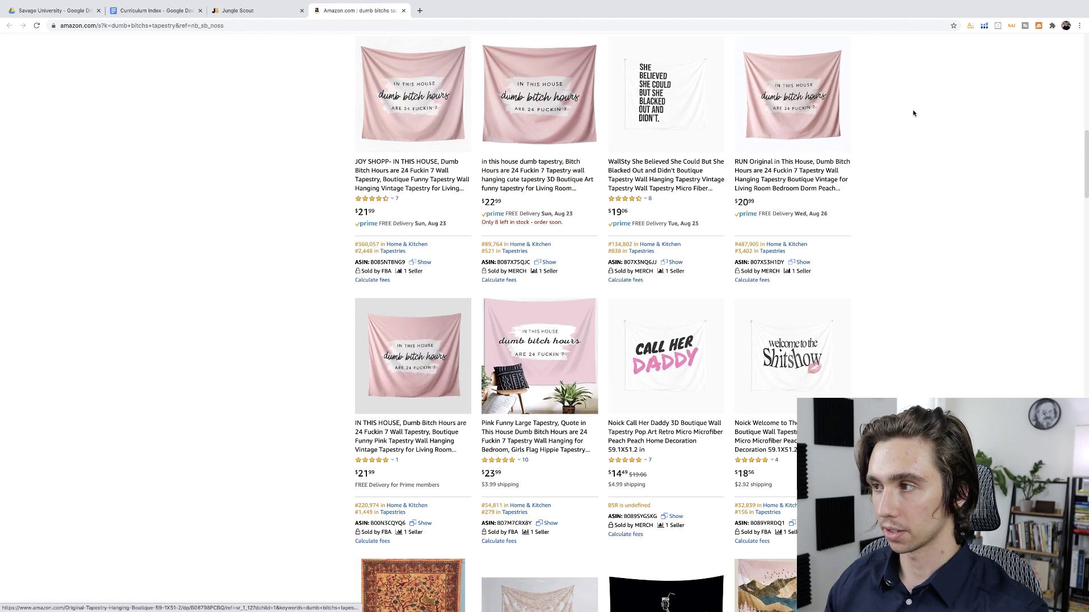
{"action": "scroll", "coordinate": [569, 341], "scroll_direction": "down", "scroll_amount": 4}
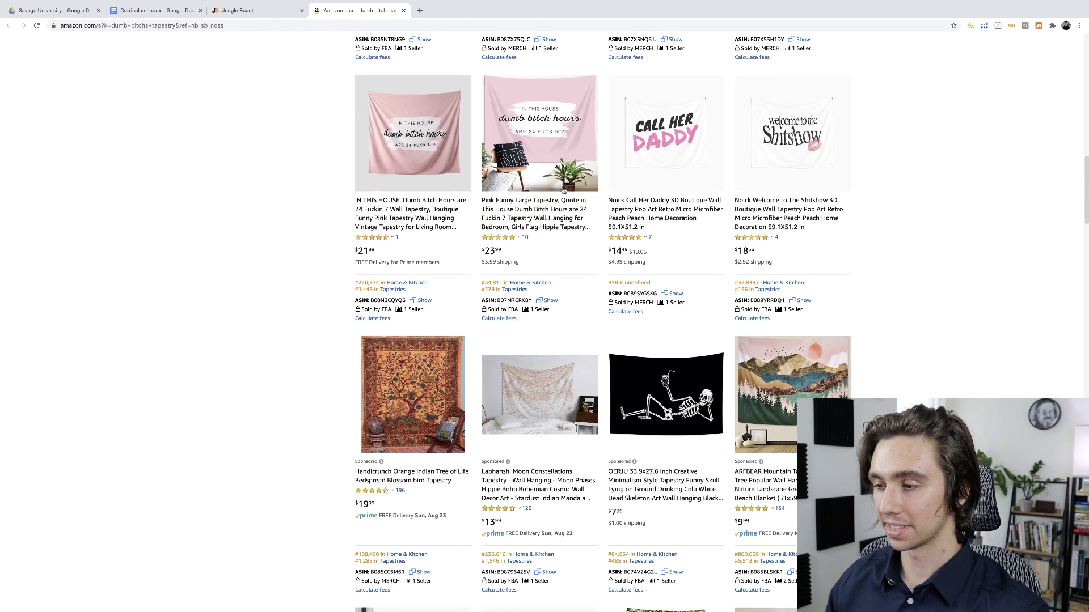
{"action": "scroll", "coordinate": [563, 189], "scroll_direction": "down", "scroll_amount": 12}
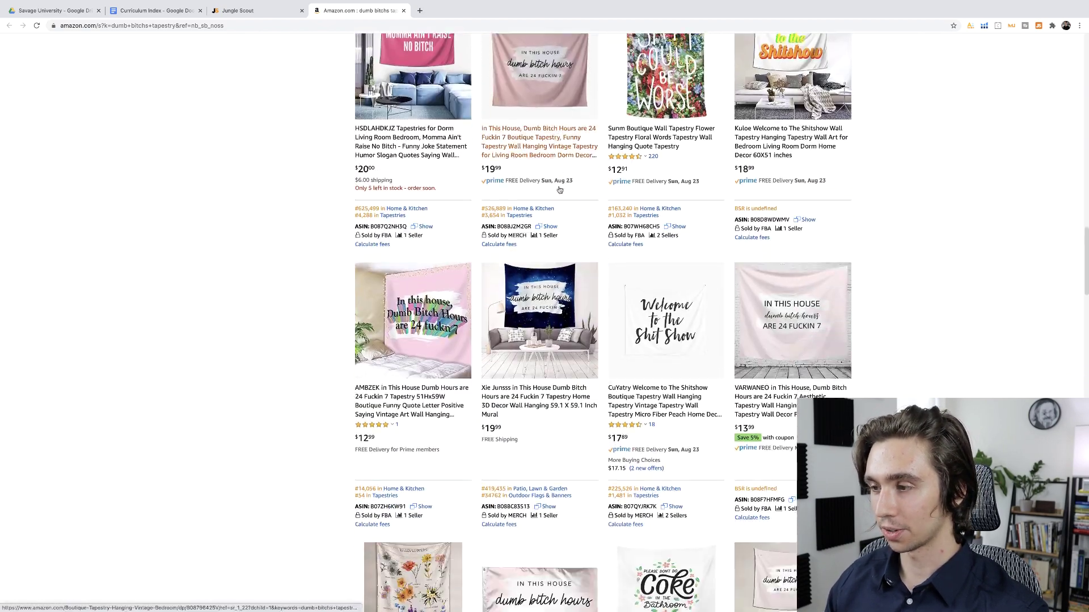
{"action": "scroll", "coordinate": [559, 190], "scroll_direction": "down", "scroll_amount": 10}
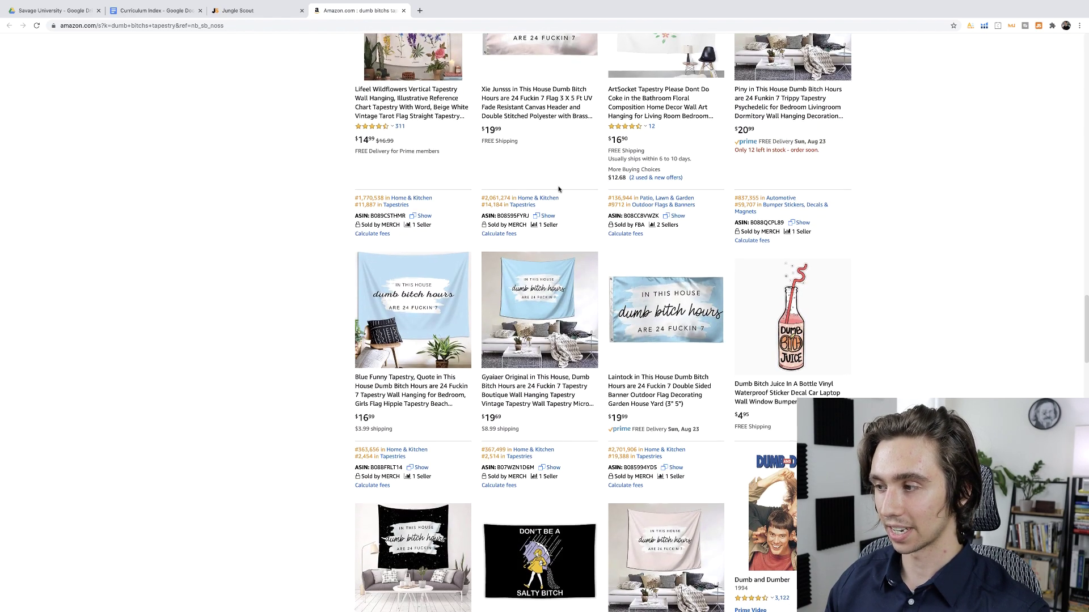
{"action": "scroll", "coordinate": [559, 189], "scroll_direction": "down", "scroll_amount": 6}
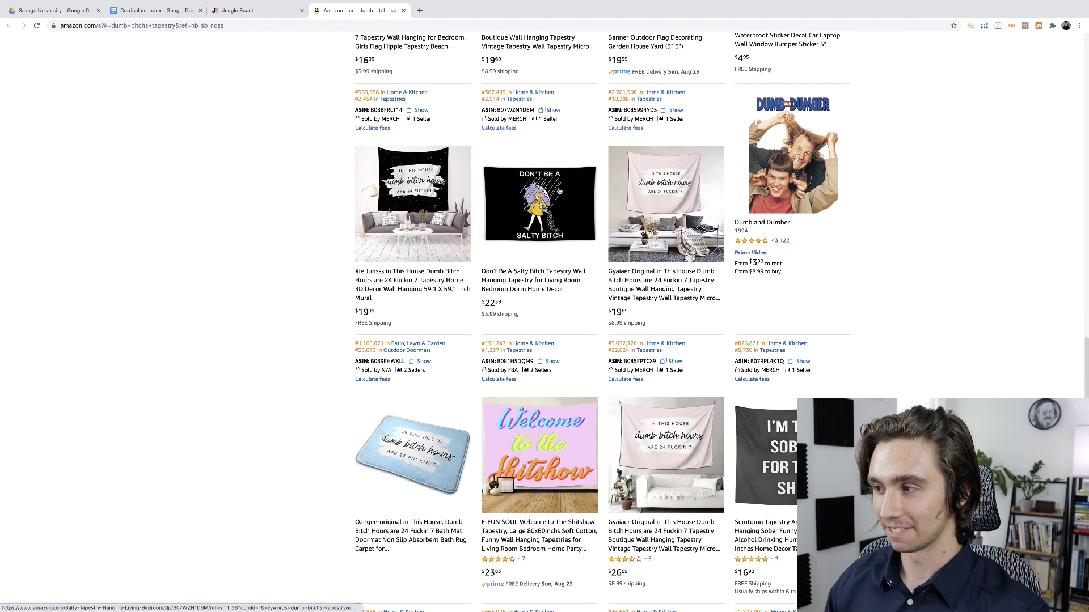
{"action": "scroll", "coordinate": [881, 196], "scroll_direction": "down", "scroll_amount": 11}
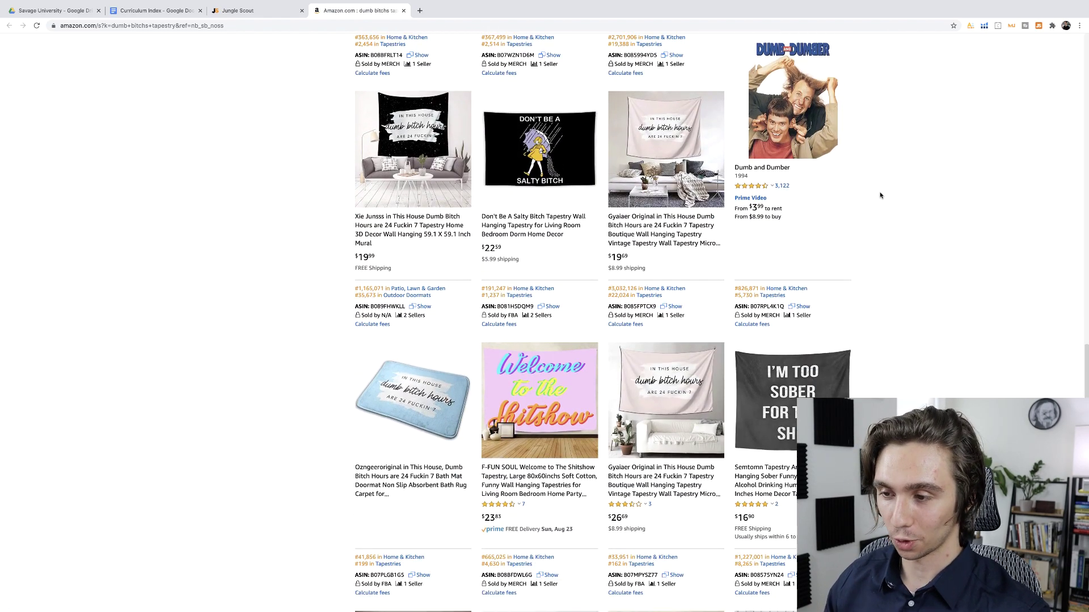
{"action": "scroll", "coordinate": [880, 196], "scroll_direction": "down", "scroll_amount": 11}
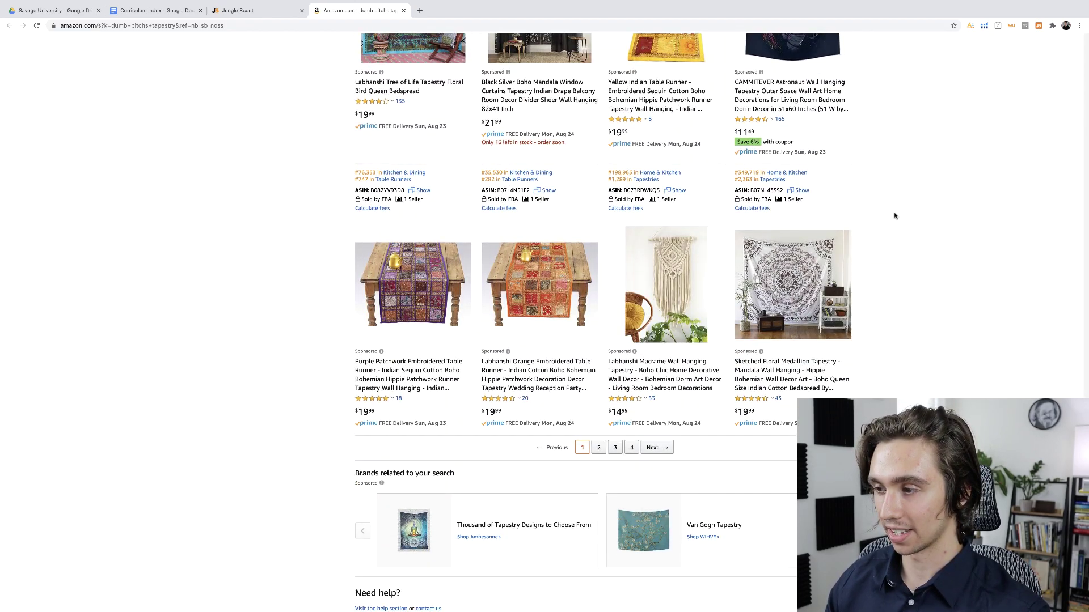
{"action": "scroll", "coordinate": [896, 216], "scroll_direction": "up", "scroll_amount": 8}
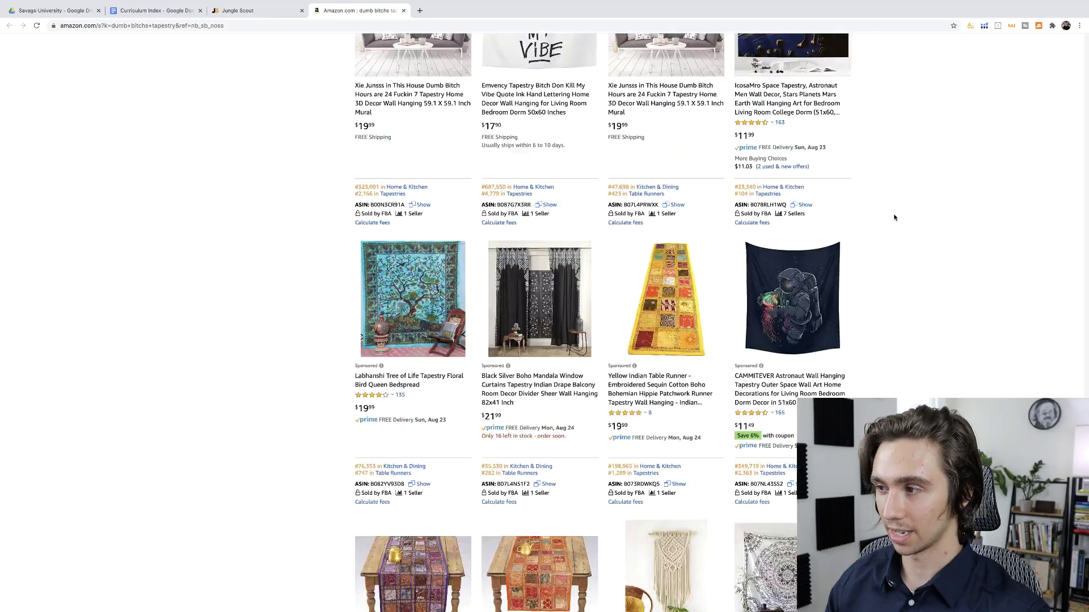
{"action": "scroll", "coordinate": [894, 217], "scroll_direction": "up", "scroll_amount": 20}
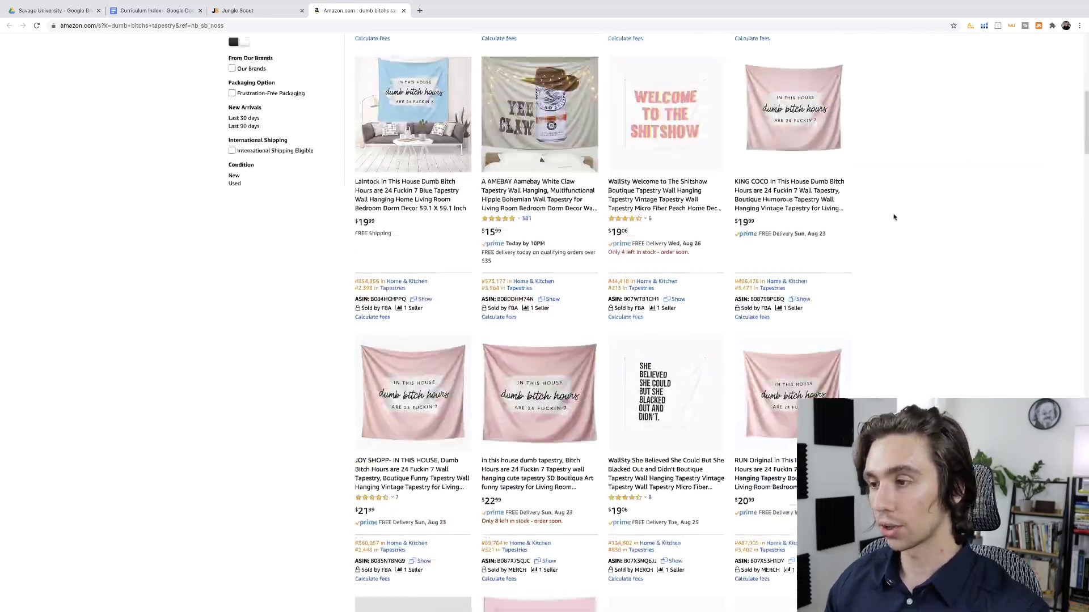
{"action": "scroll", "coordinate": [894, 218], "scroll_direction": "down", "scroll_amount": 1}
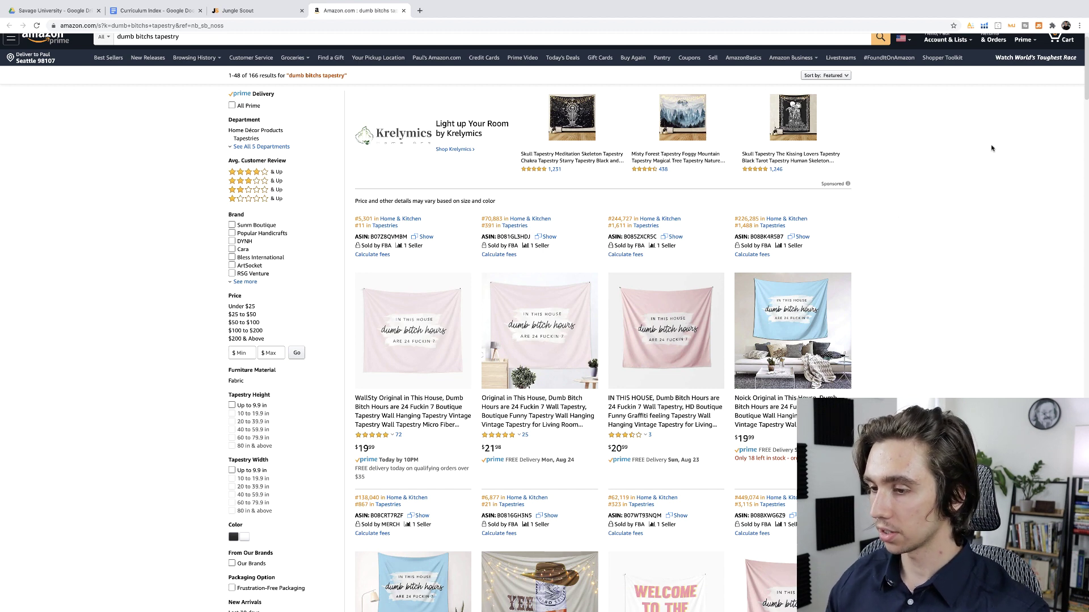
Run Helium 10 Xray on the tapestry results and exclude the White Claw tapestry.
{"action": "left_click", "coordinate": [985, 26]}
{"action": "left_click", "coordinate": [930, 73]}
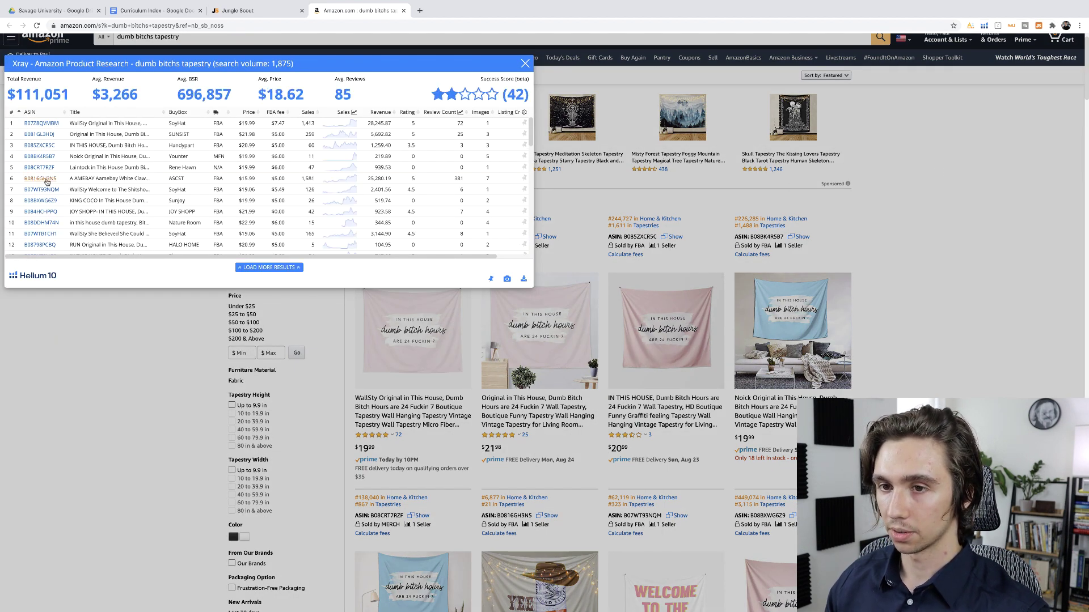
{"action": "left_click", "coordinate": [12, 179]}
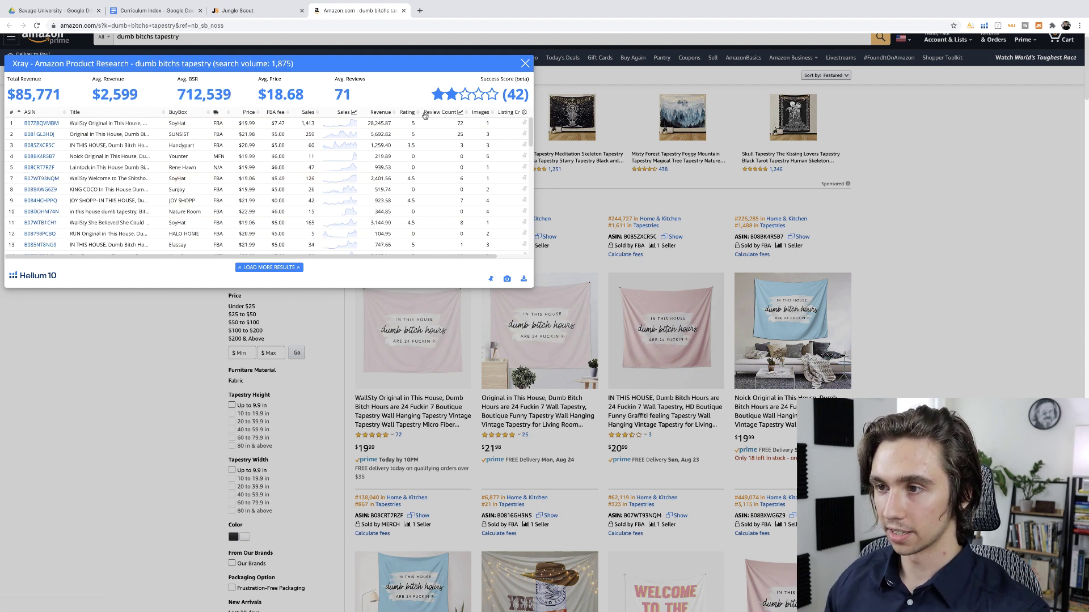
Sort Xray by revenue, highest first, and remove the Lifeel Wildflowers tapestry, leaving $70,241 total.
{"action": "left_click", "coordinate": [381, 112]}
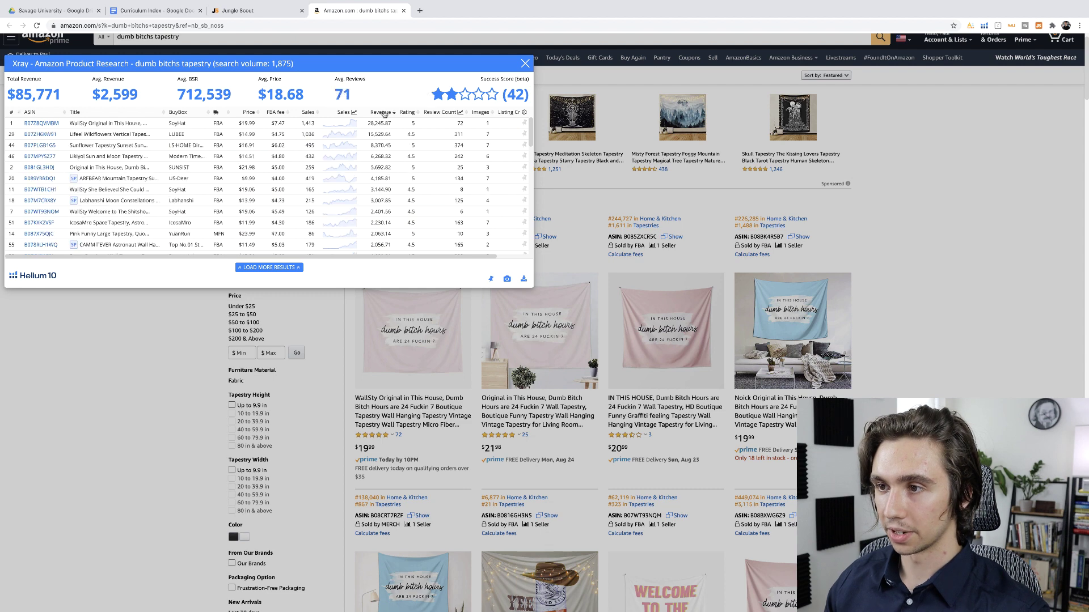
{"action": "left_click", "coordinate": [13, 136]}
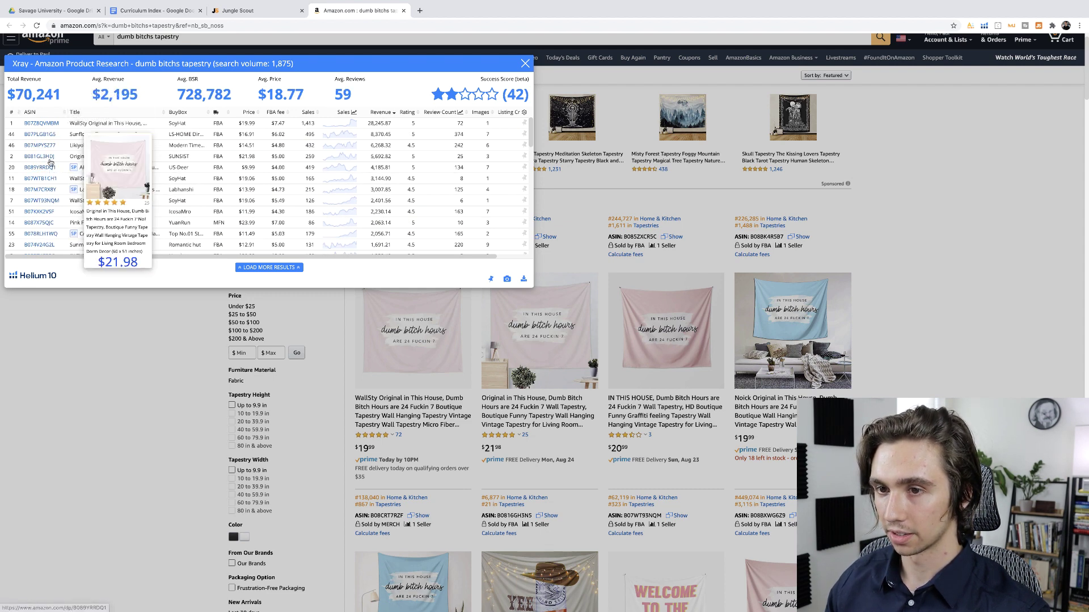
{"action": "mouse_move", "coordinate": [50, 163]}
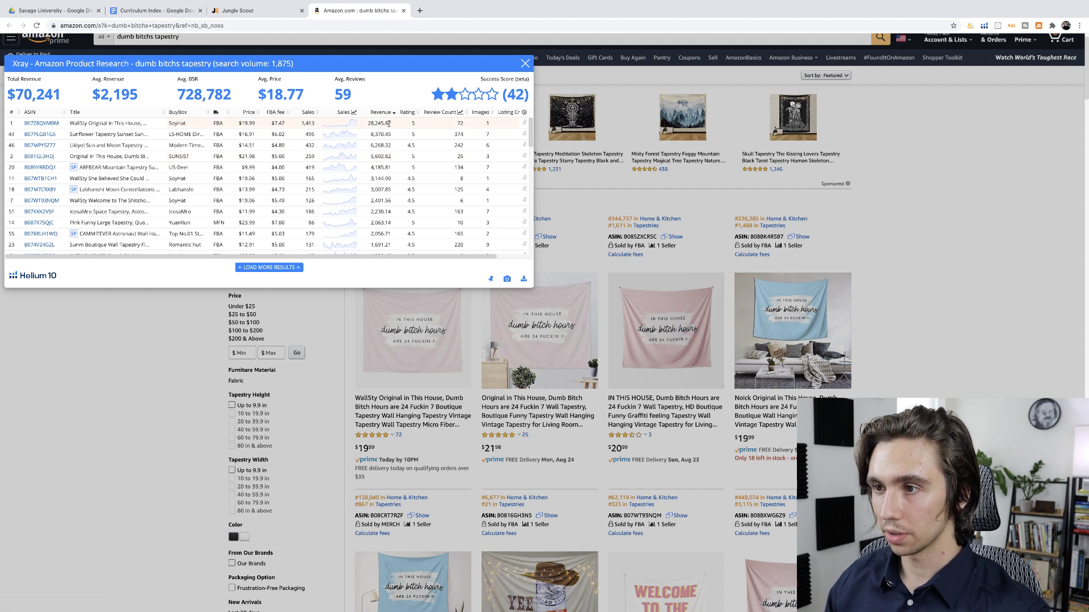
{"action": "mouse_move", "coordinate": [46, 126]}
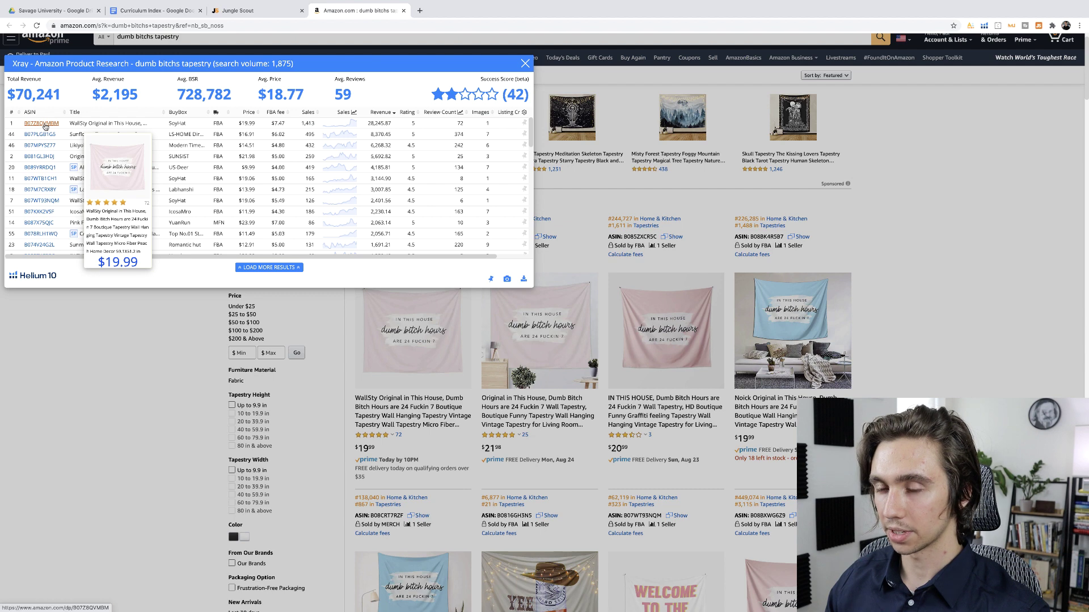
Open the WallSty tapestry B07Z8QVMBM and view its All Time price and sales-rank history.
{"action": "left_click", "coordinate": [50, 126]}
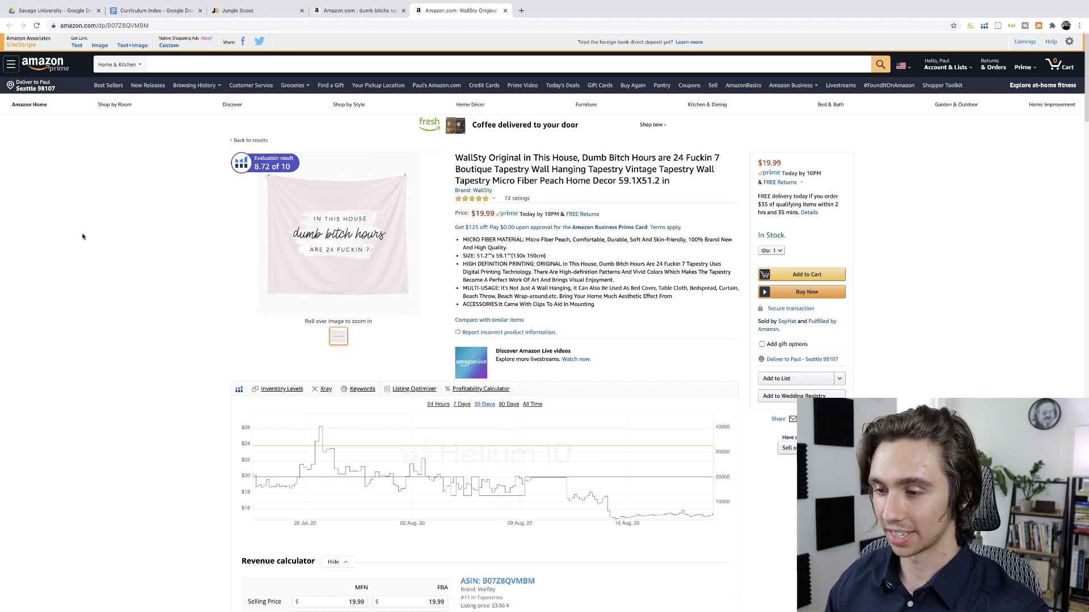
{"action": "left_click", "coordinate": [531, 404]}
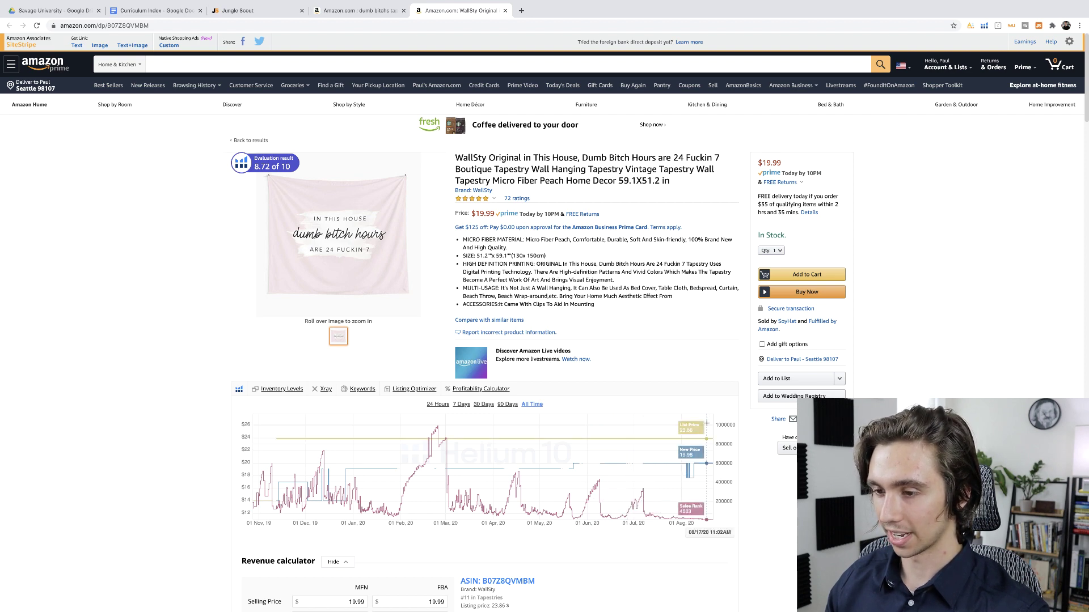
{"action": "scroll", "coordinate": [674, 405], "scroll_direction": "down", "scroll_amount": 1}
{"action": "scroll", "coordinate": [673, 405], "scroll_direction": "down", "scroll_amount": 5}
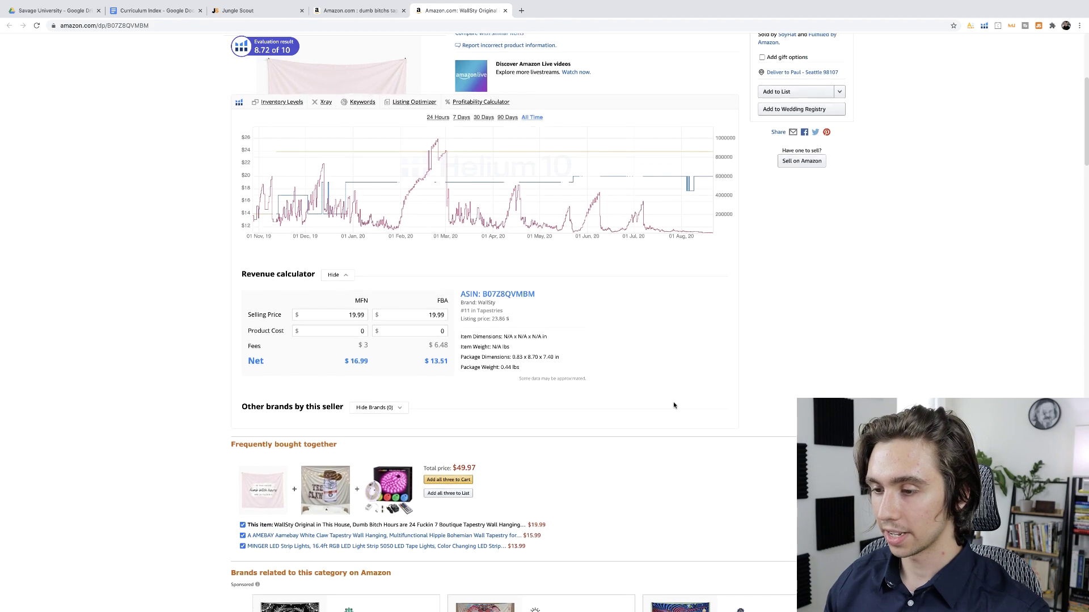
{"action": "scroll", "coordinate": [673, 404], "scroll_direction": "up", "scroll_amount": 4}
{"action": "scroll", "coordinate": [674, 403], "scroll_direction": "up", "scroll_amount": 3}
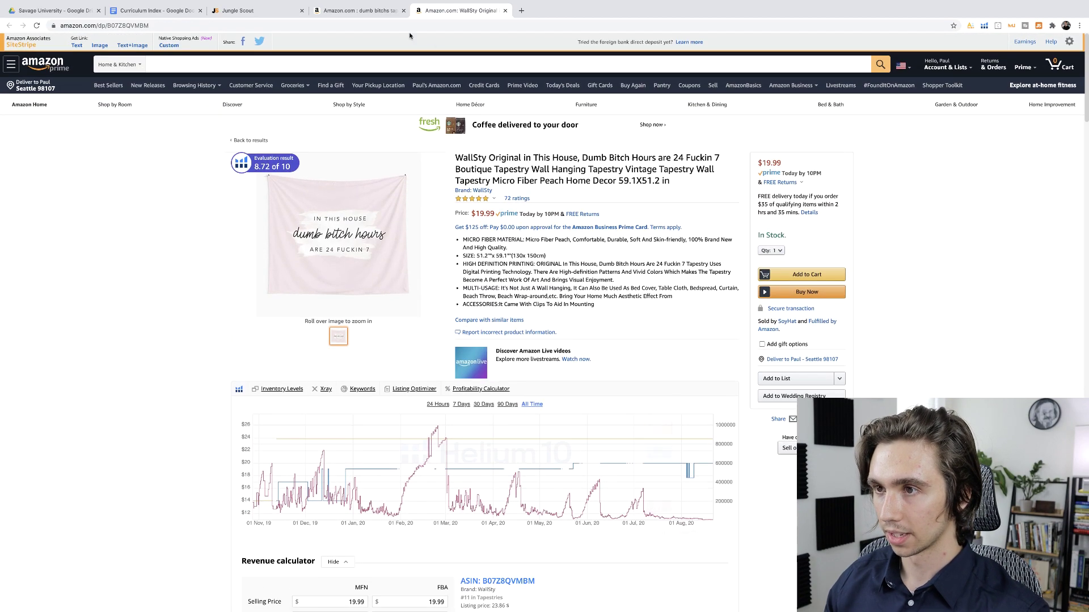
Open the SUNSIST tapestry B081GL3HDJ ($21.98) from Xray, then return to the tapestry results.
{"action": "left_click", "coordinate": [370, 13]}
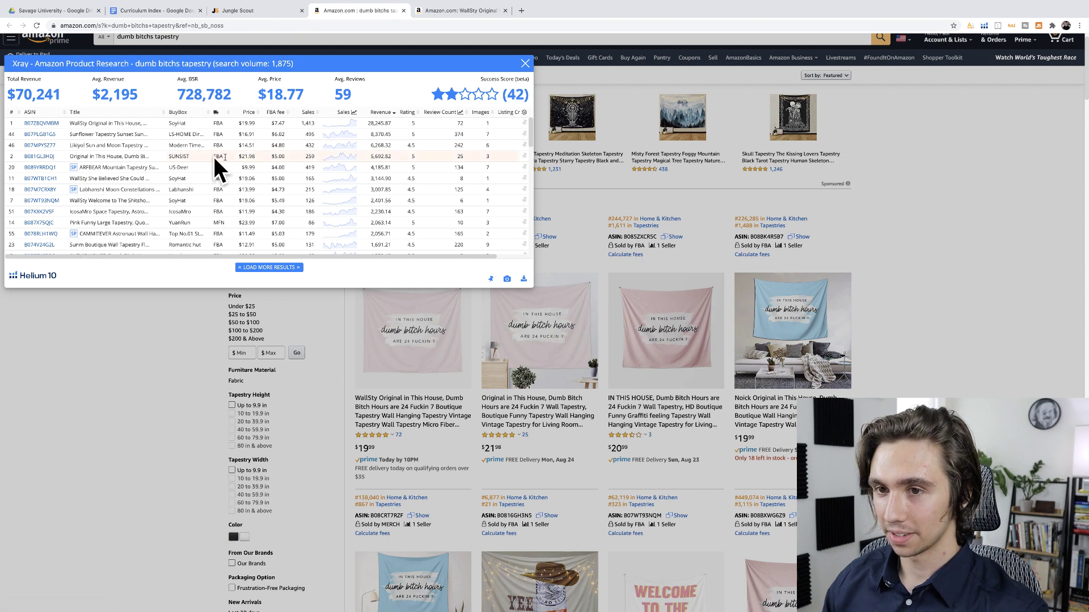
{"action": "left_click", "coordinate": [43, 158]}
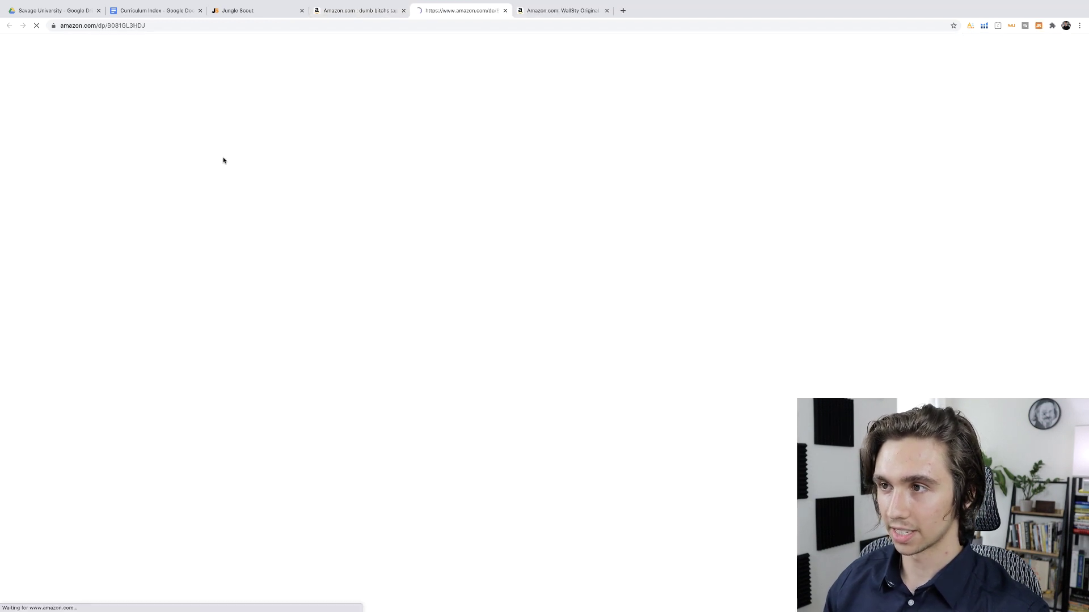
{"action": "mouse_move", "coordinate": [236, 166]}
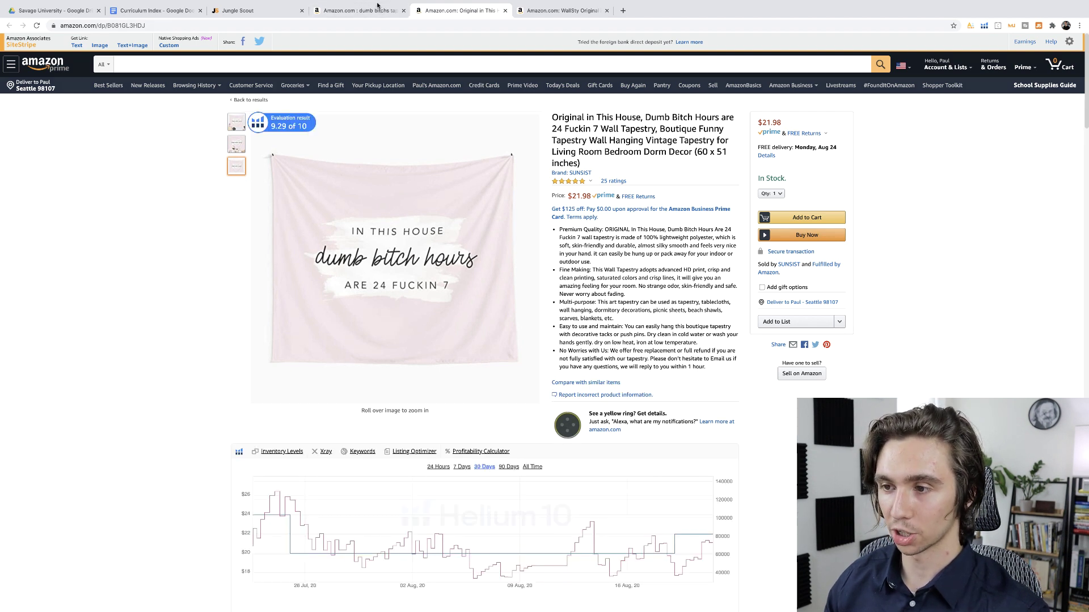
{"action": "left_click", "coordinate": [357, 10]}
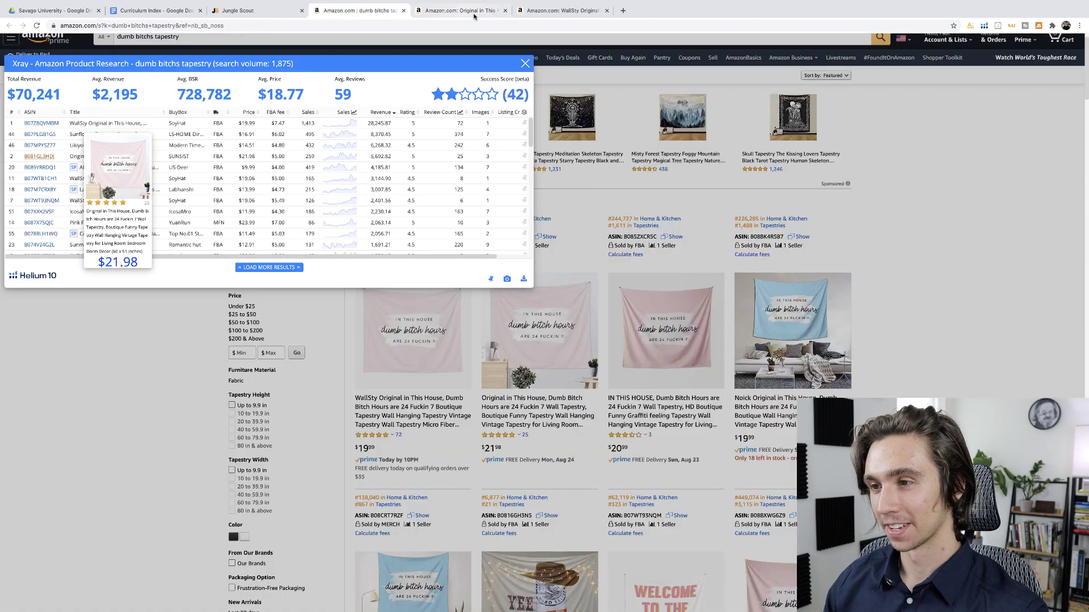
Close the Xray panel and scroll the dumb bitchs tapestry results.
{"action": "left_click", "coordinate": [526, 64]}
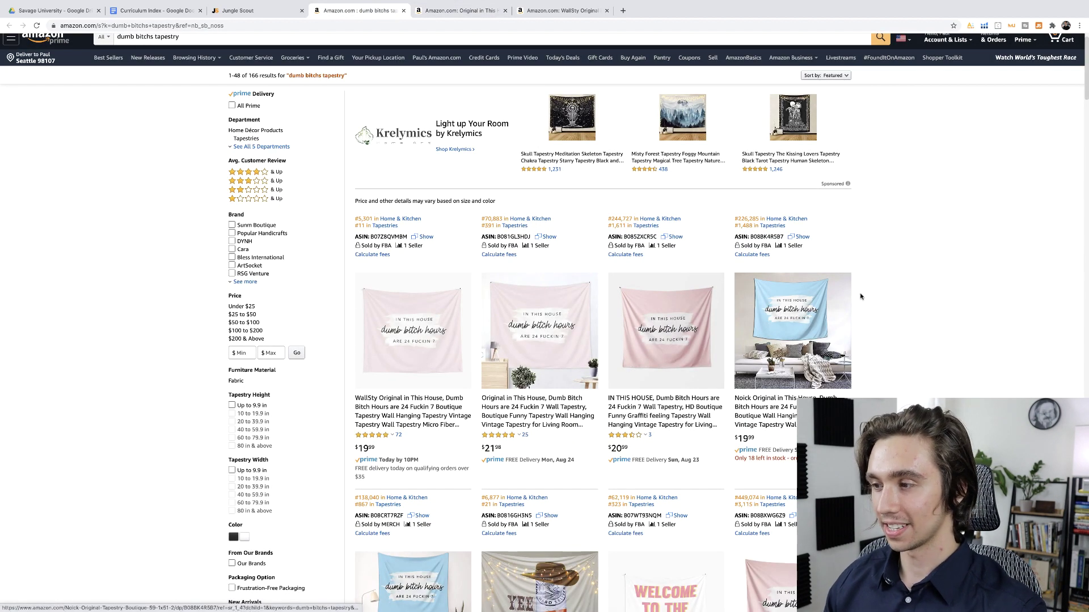
{"action": "scroll", "coordinate": [860, 296], "scroll_direction": "down", "scroll_amount": 1}
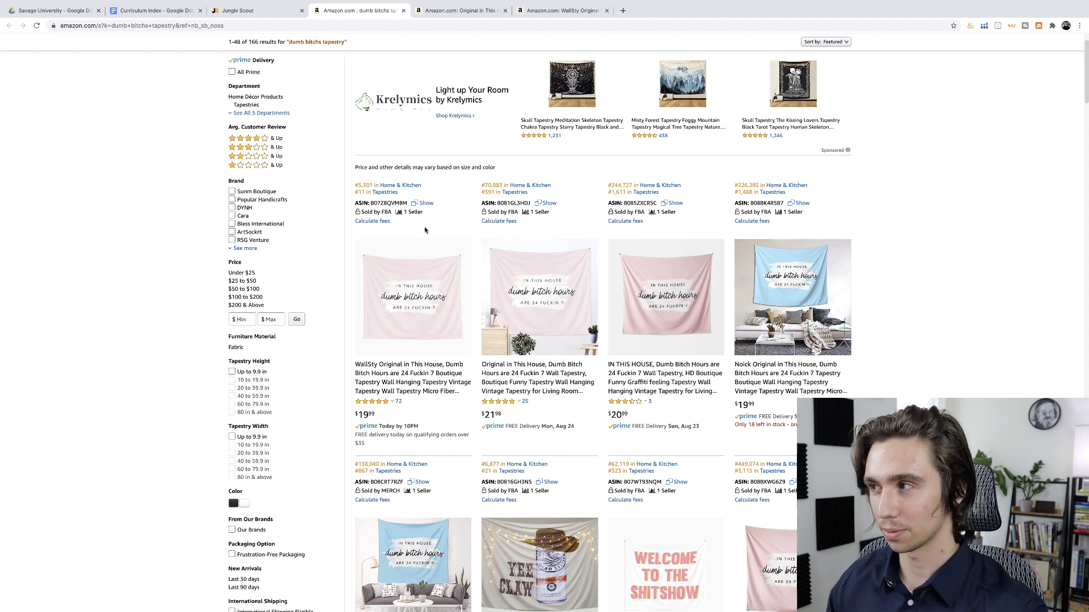
Rerun Xray on the tapestry results, close it, and return to Jungle Scout's Opportunity Finder.
{"action": "left_click", "coordinate": [984, 26]}
{"action": "left_click", "coordinate": [895, 77]}
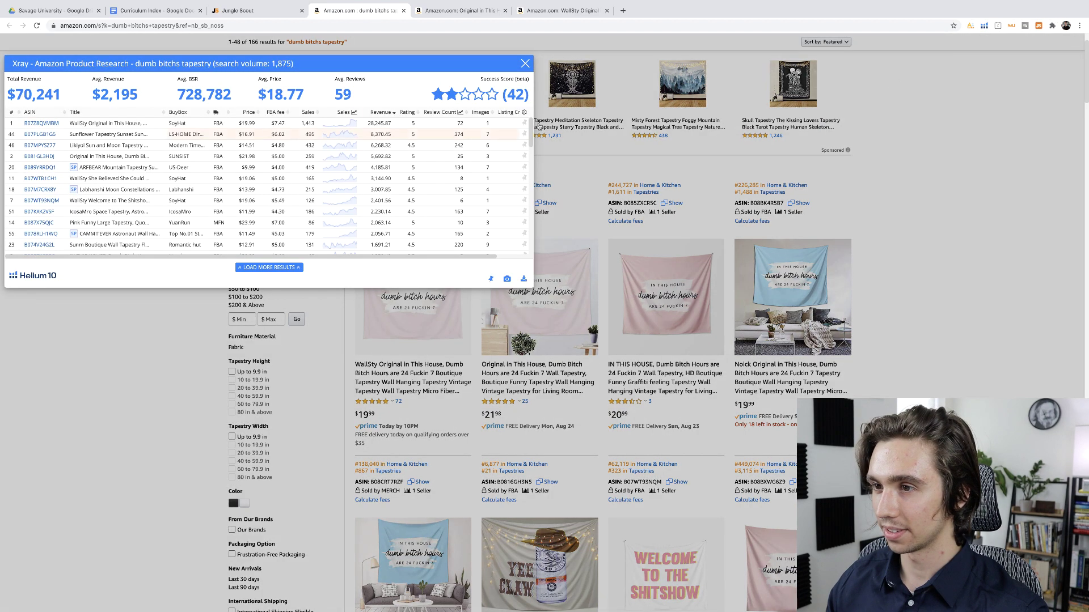
{"action": "mouse_move", "coordinate": [506, 83]}
{"action": "mouse_move", "coordinate": [38, 127]}
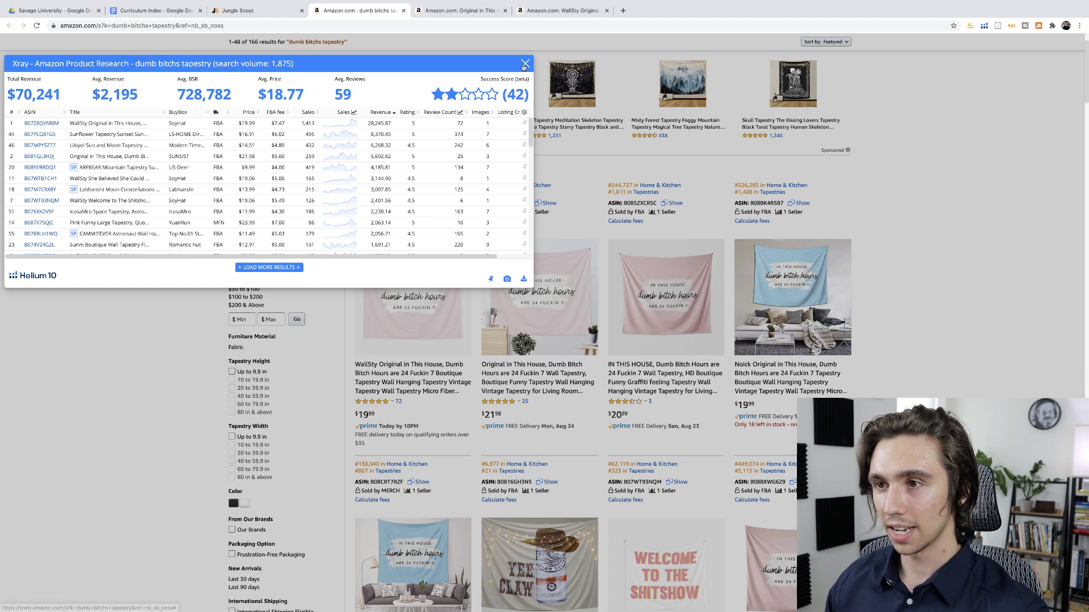
{"action": "left_click", "coordinate": [525, 64]}
{"action": "left_click", "coordinate": [277, 11]}
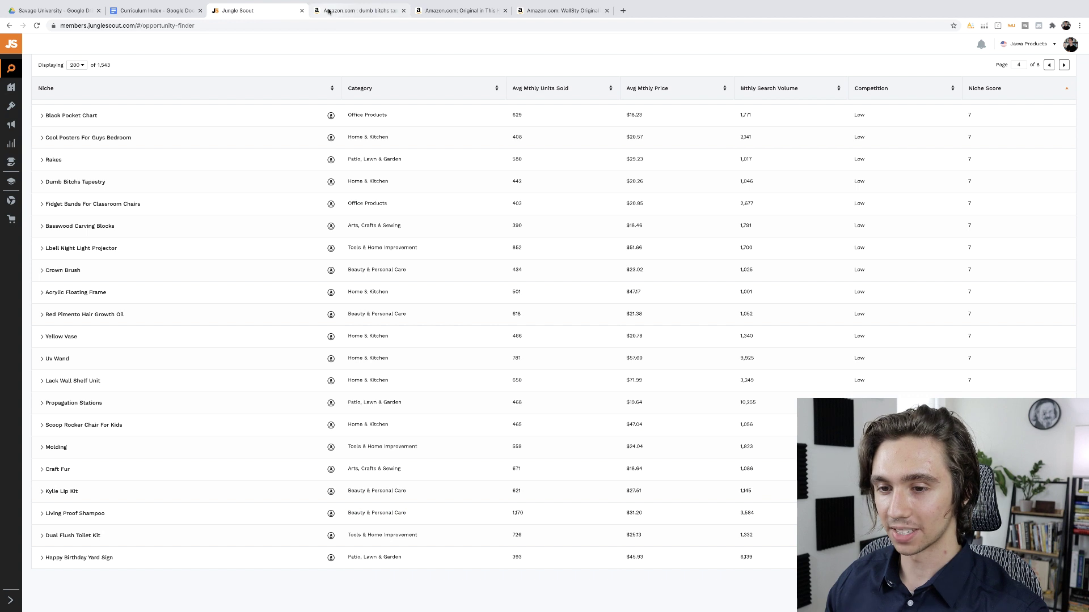
Open Amazon results for Lack Wall Shelf Unit (643 results) and scroll through them.
{"action": "left_click", "coordinate": [329, 382]}
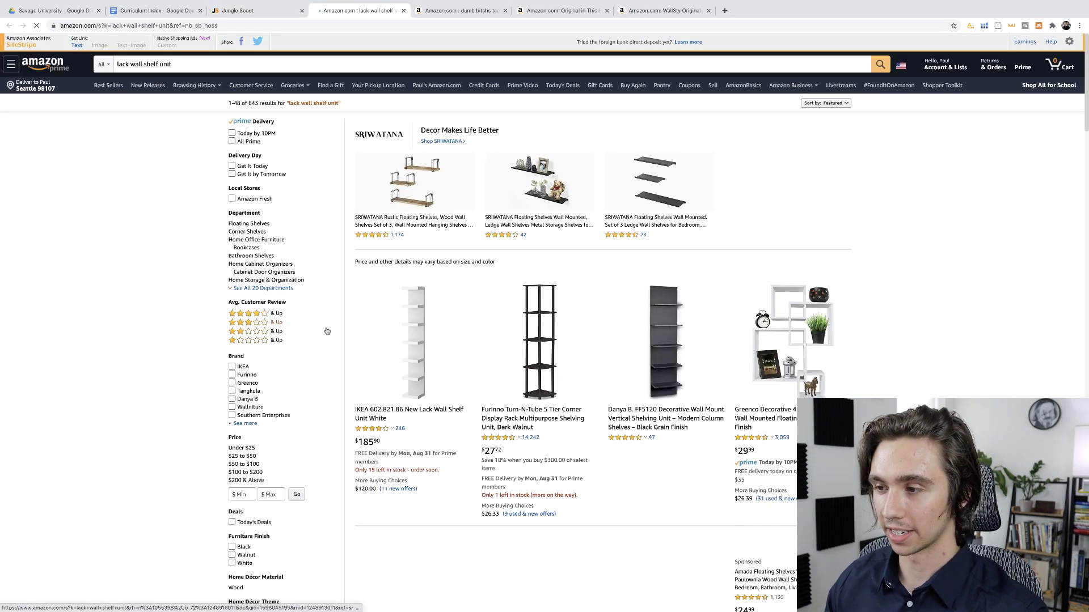
{"action": "scroll", "coordinate": [933, 287], "scroll_direction": "down", "scroll_amount": 3}
{"action": "scroll", "coordinate": [930, 289], "scroll_direction": "up", "scroll_amount": 3}
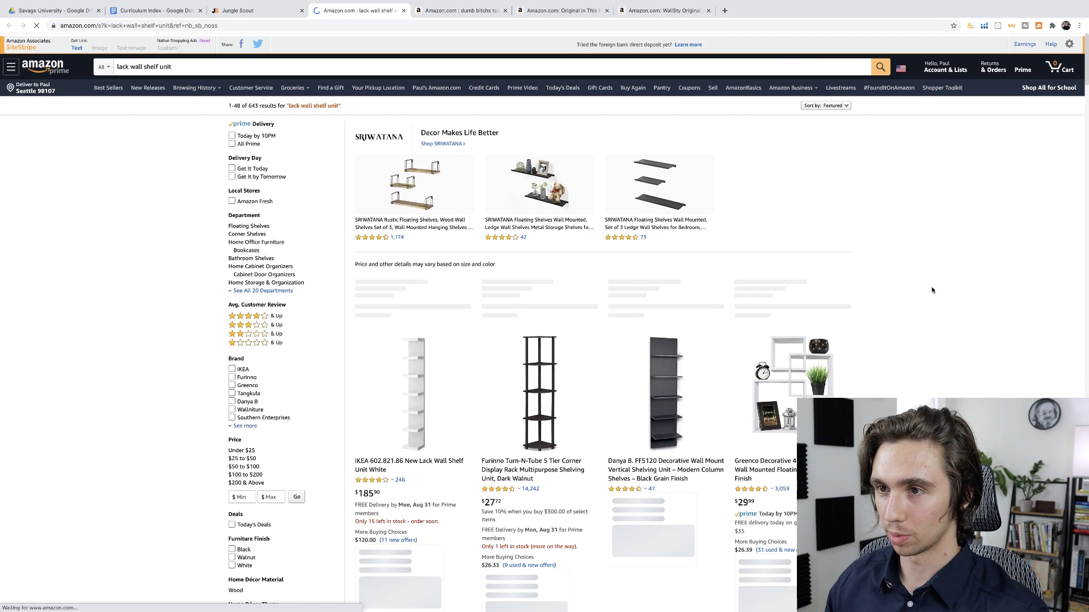
{"action": "scroll", "coordinate": [908, 293], "scroll_direction": "down", "scroll_amount": 3}
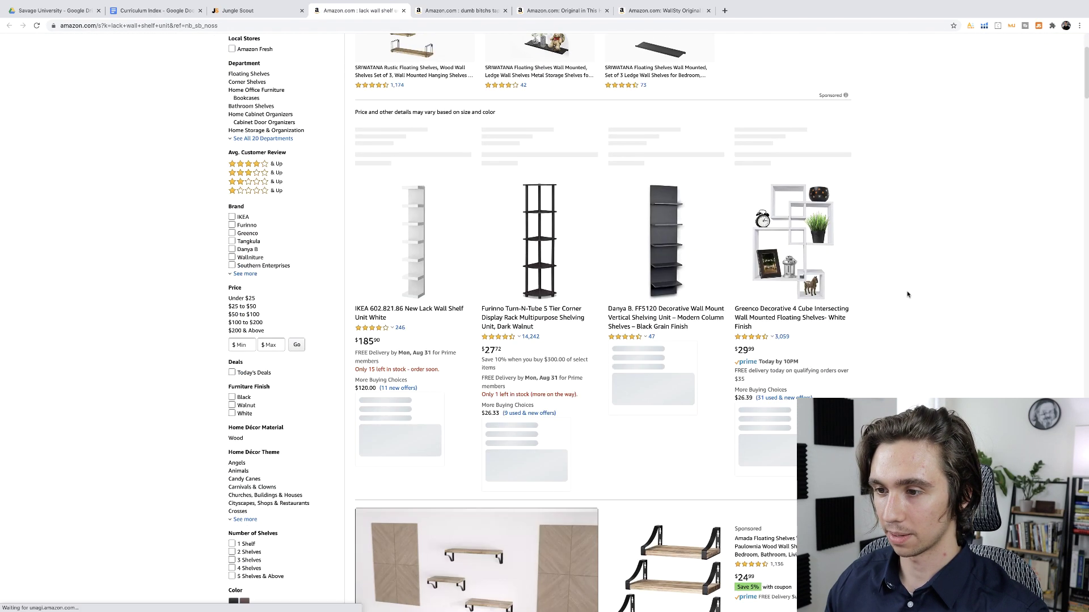
{"action": "scroll", "coordinate": [908, 294], "scroll_direction": "down", "scroll_amount": 13}
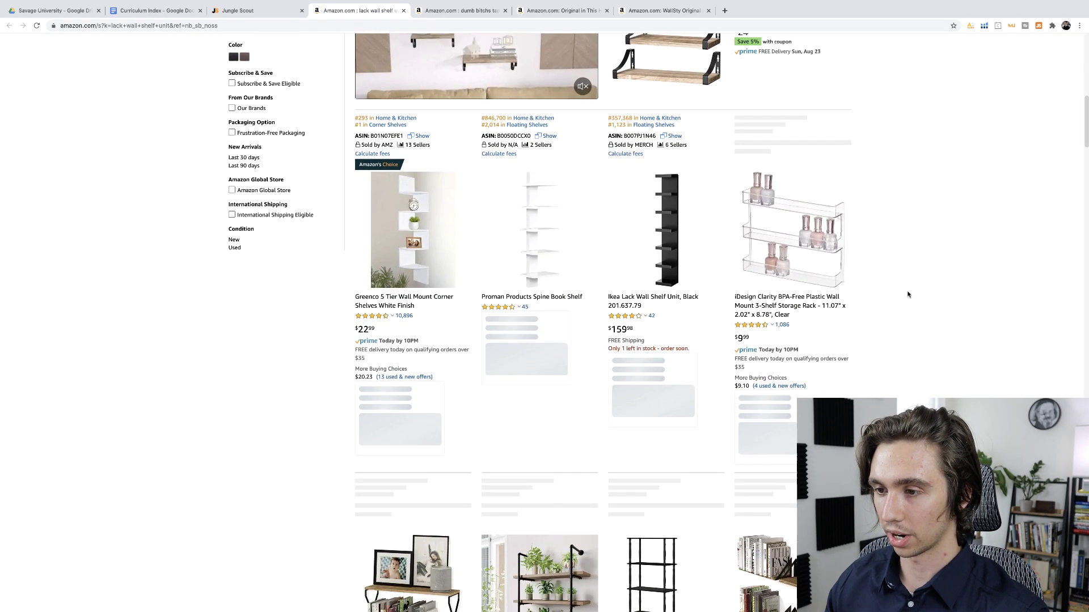
{"action": "scroll", "coordinate": [908, 294], "scroll_direction": "up", "scroll_amount": 15}
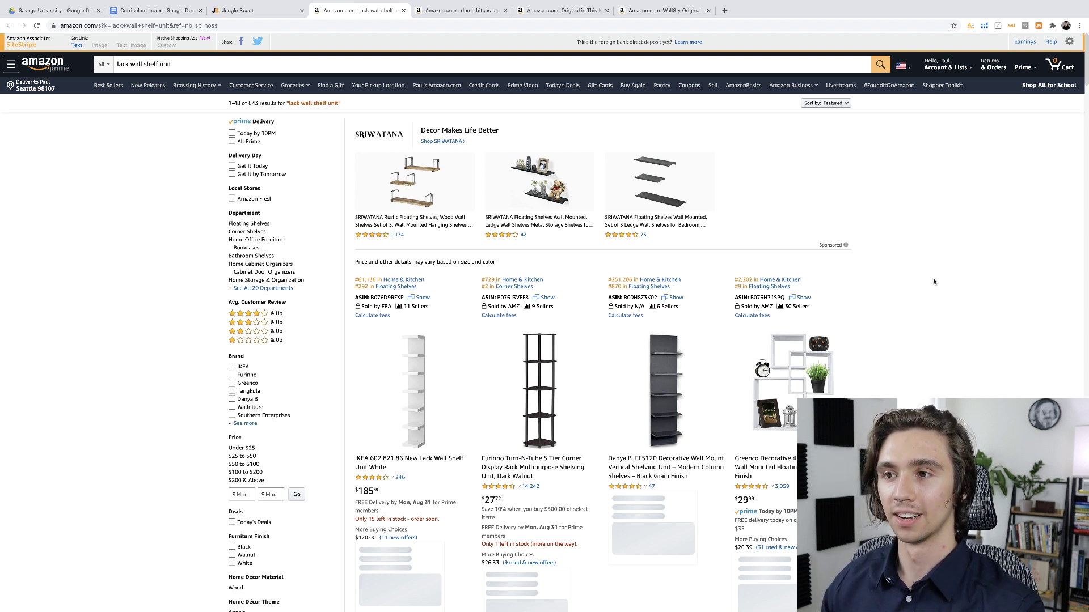
{"action": "left_click", "coordinate": [449, 12]}
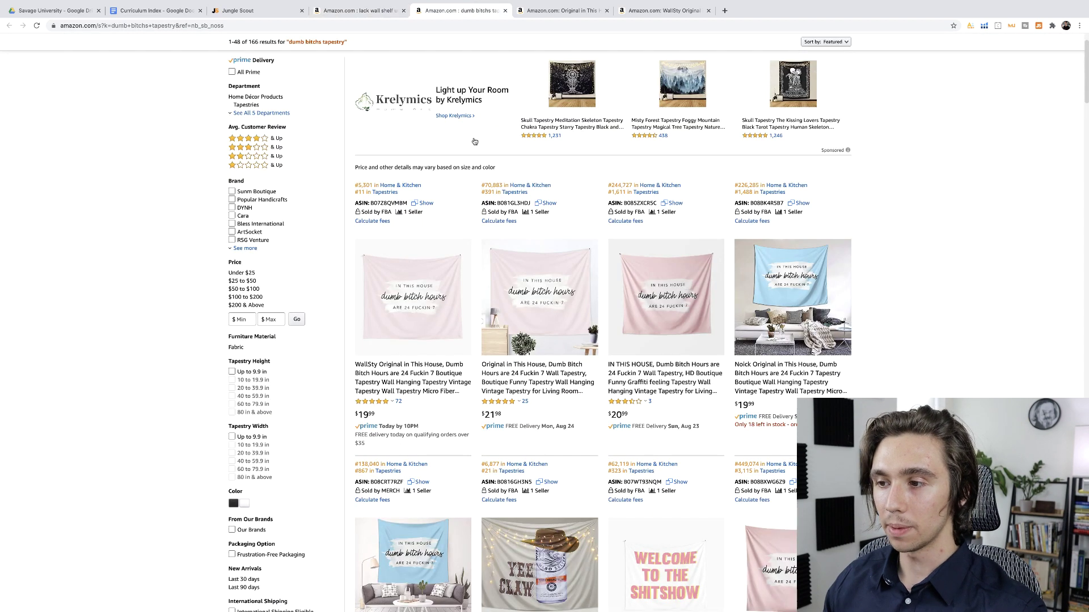